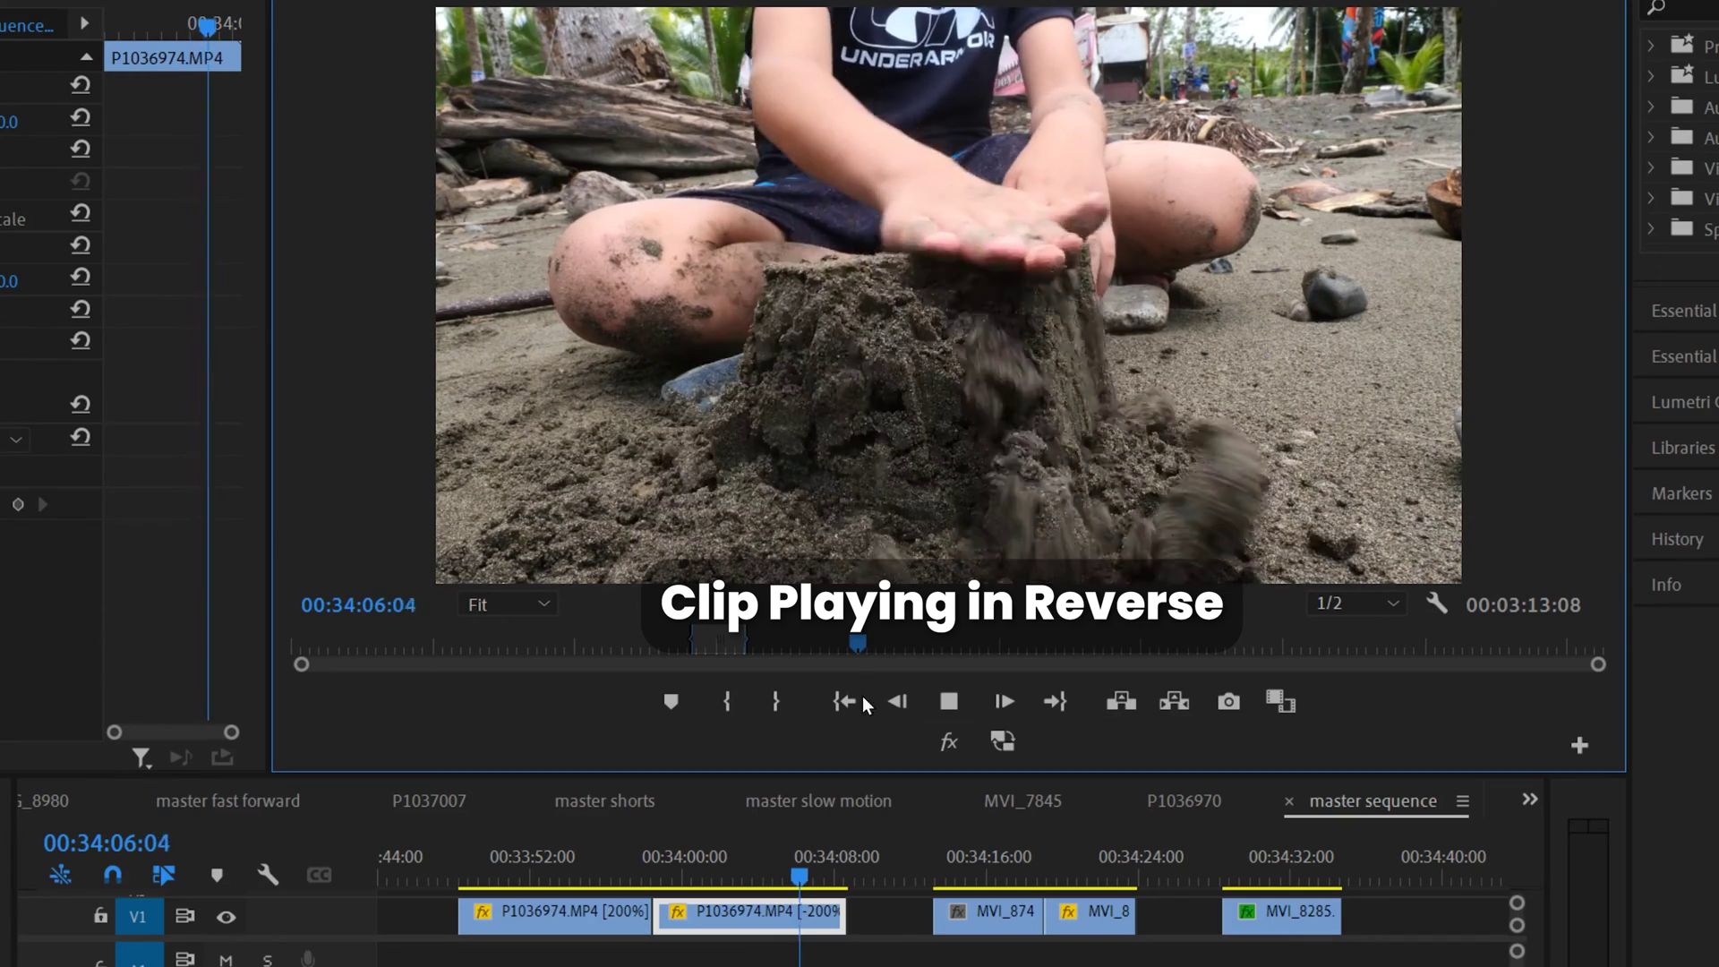
- Stop playback once the -200% reversed sandcastle copy has played
click(950, 701)
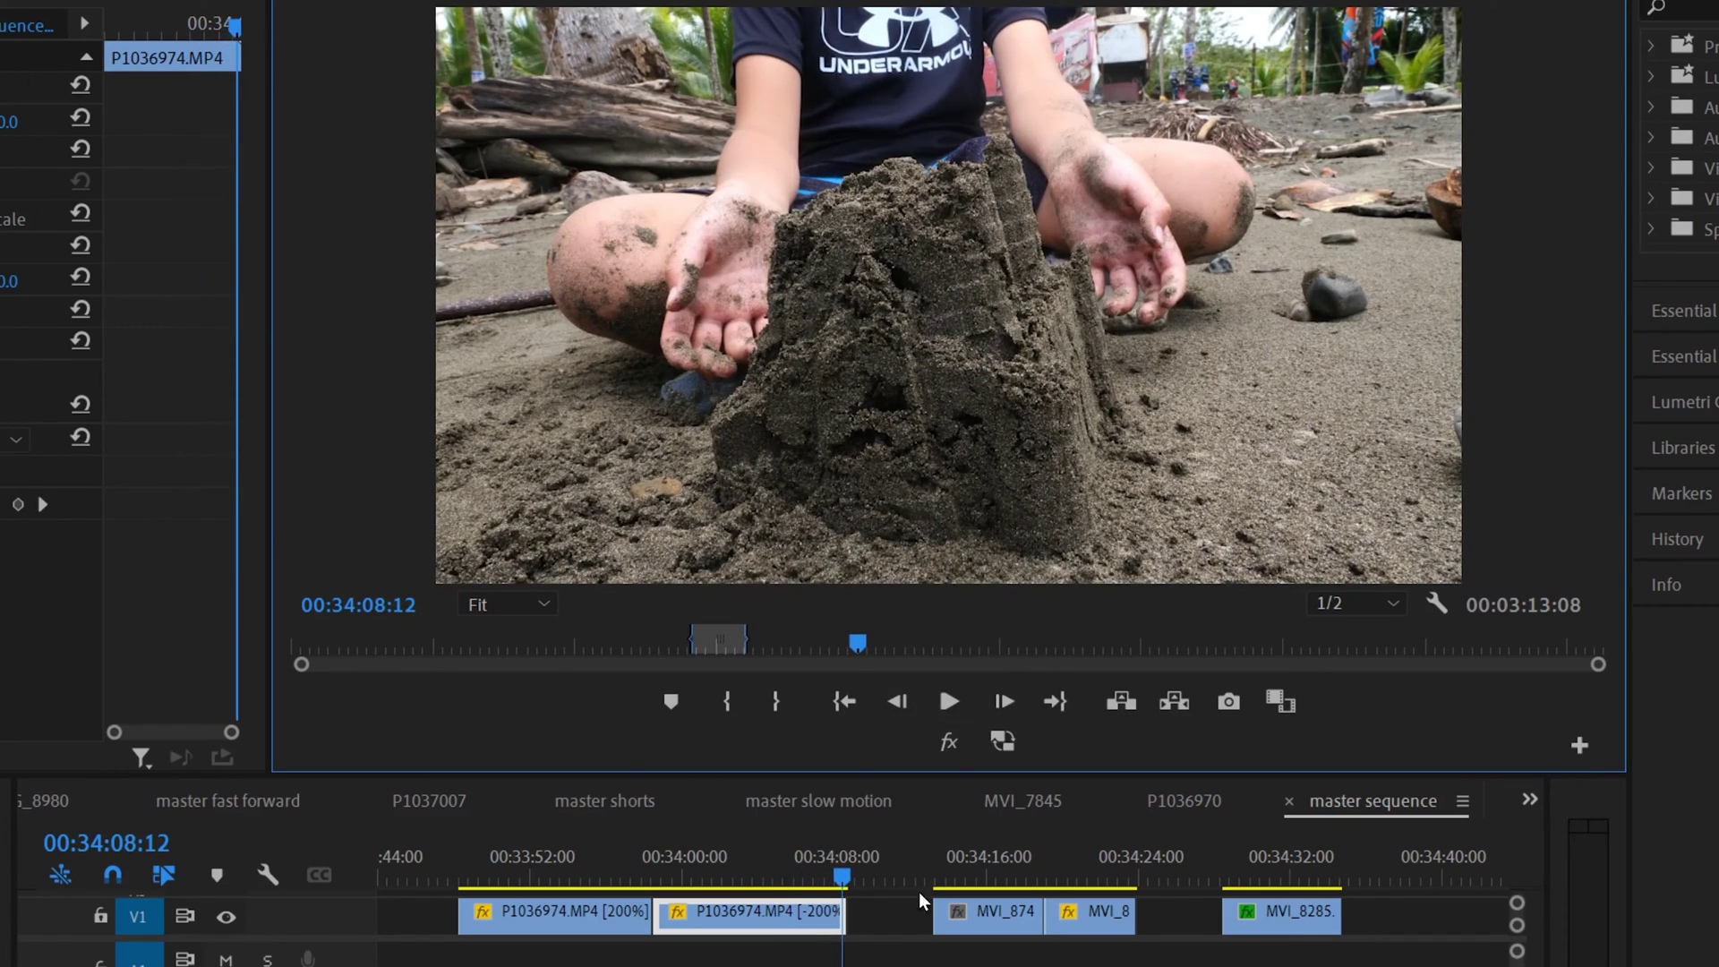
click(465, 880)
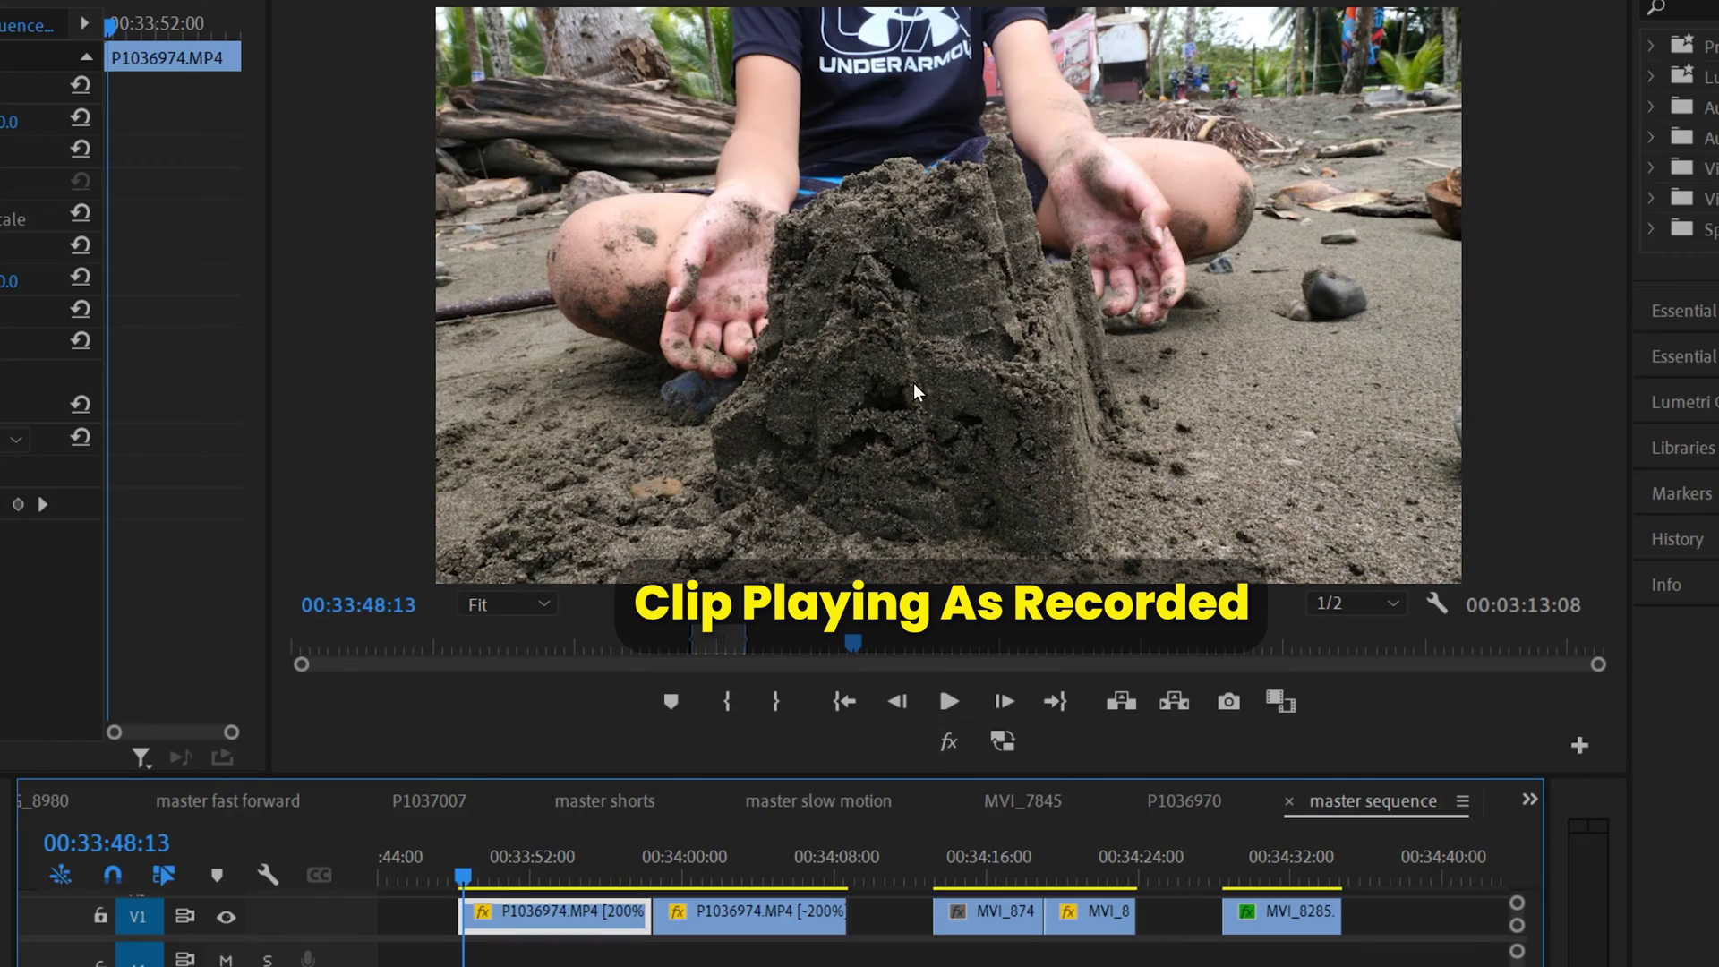
click(942, 703)
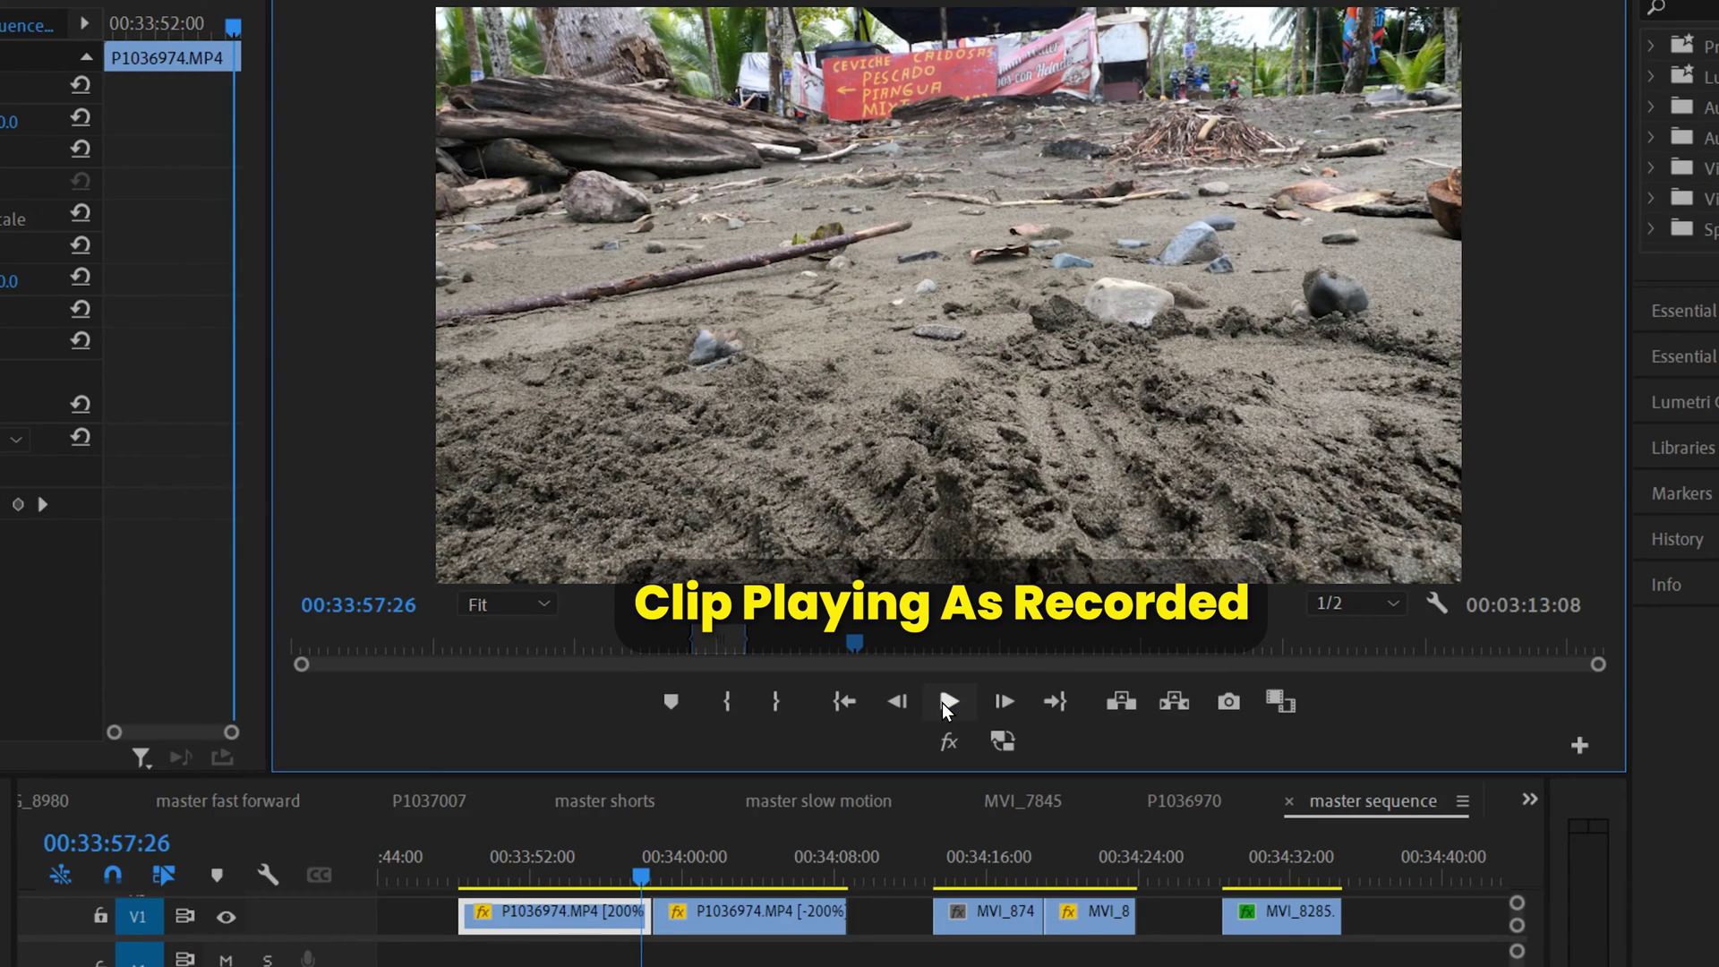
click(639, 870)
click(947, 701)
click(654, 876)
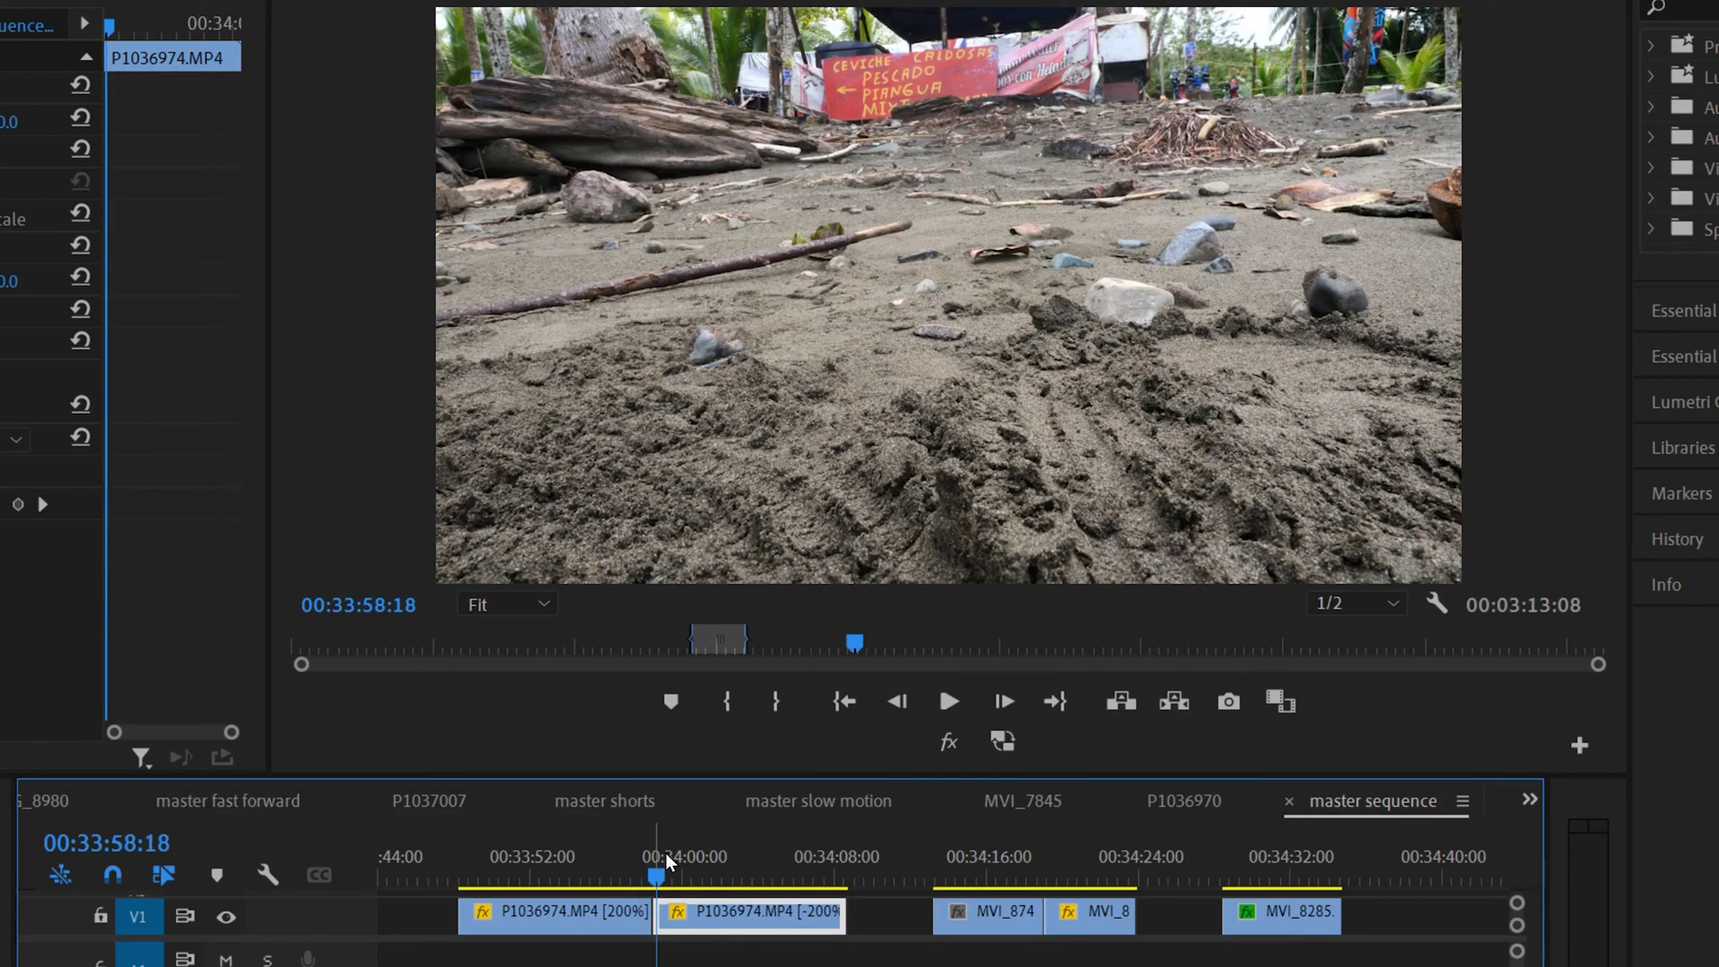
click(941, 701)
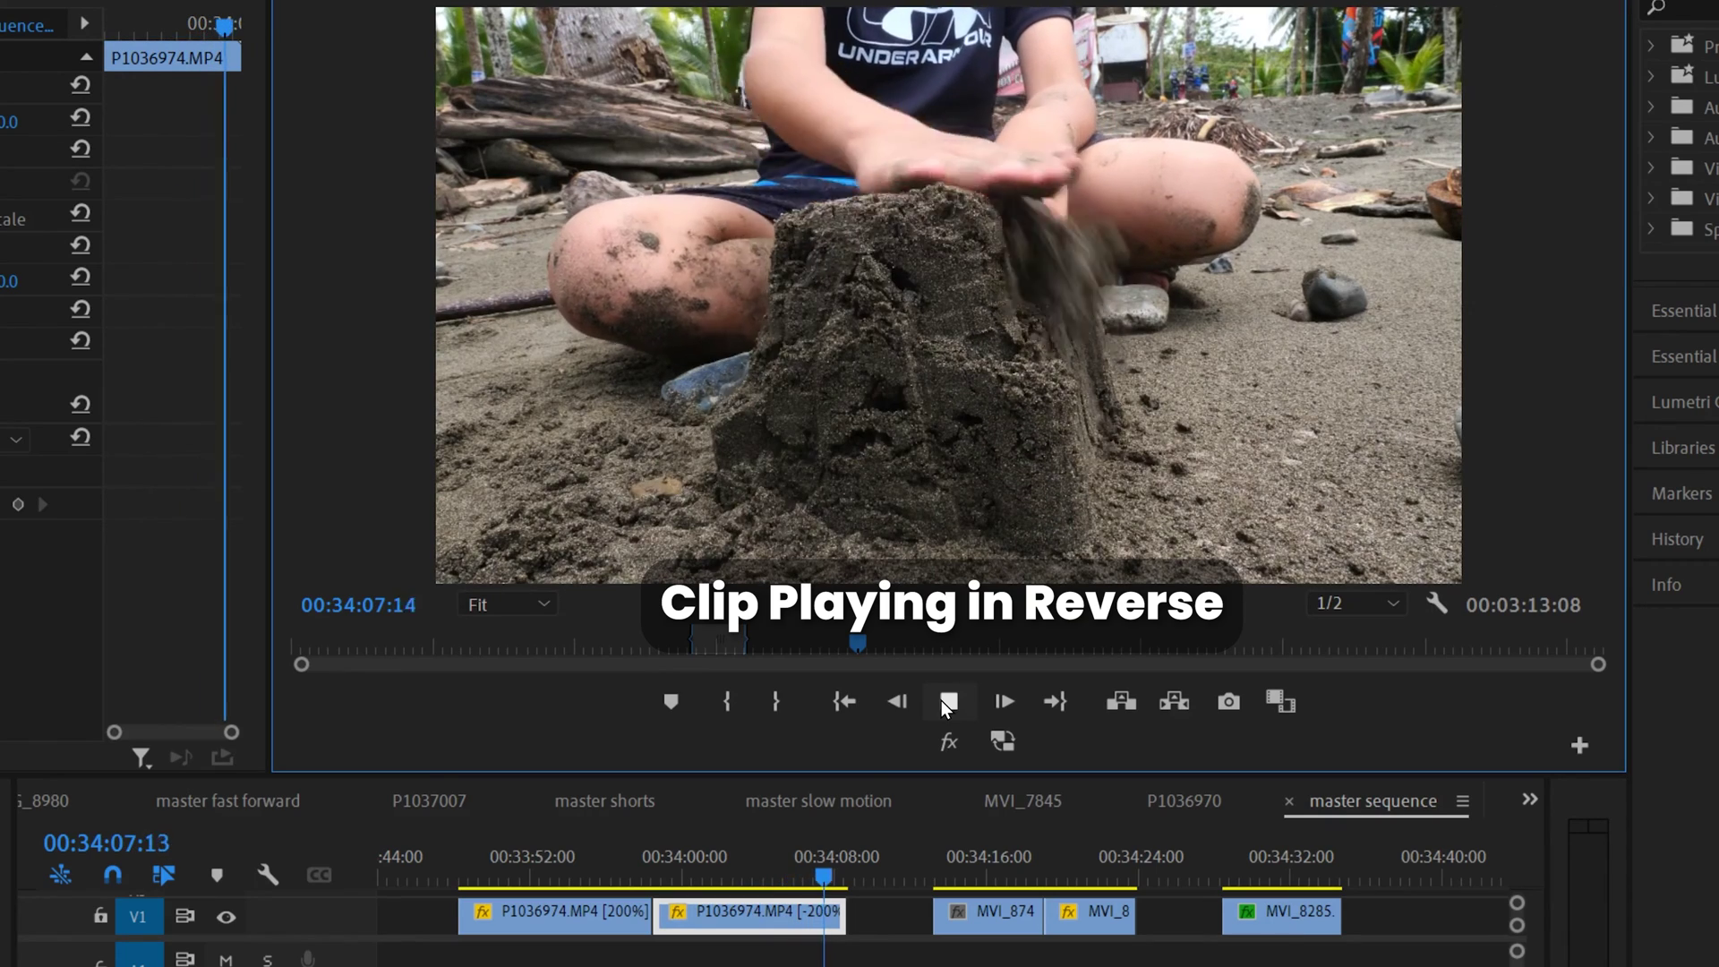
click(942, 700)
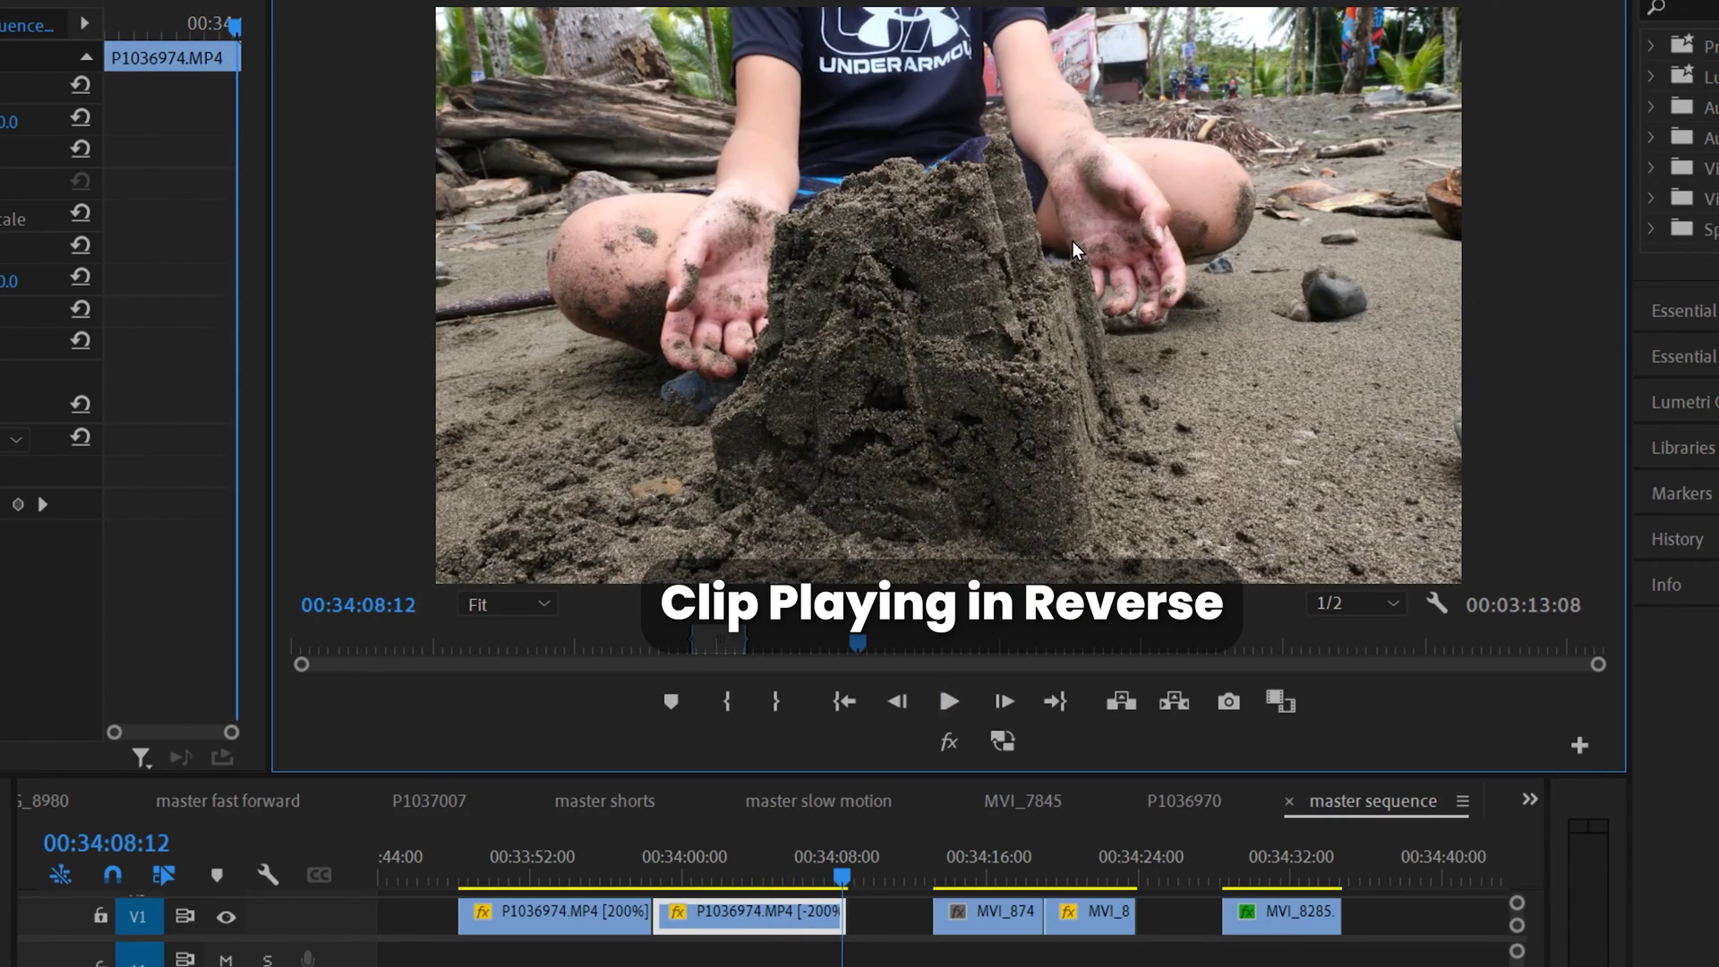
drag(934, 873, 1230, 869)
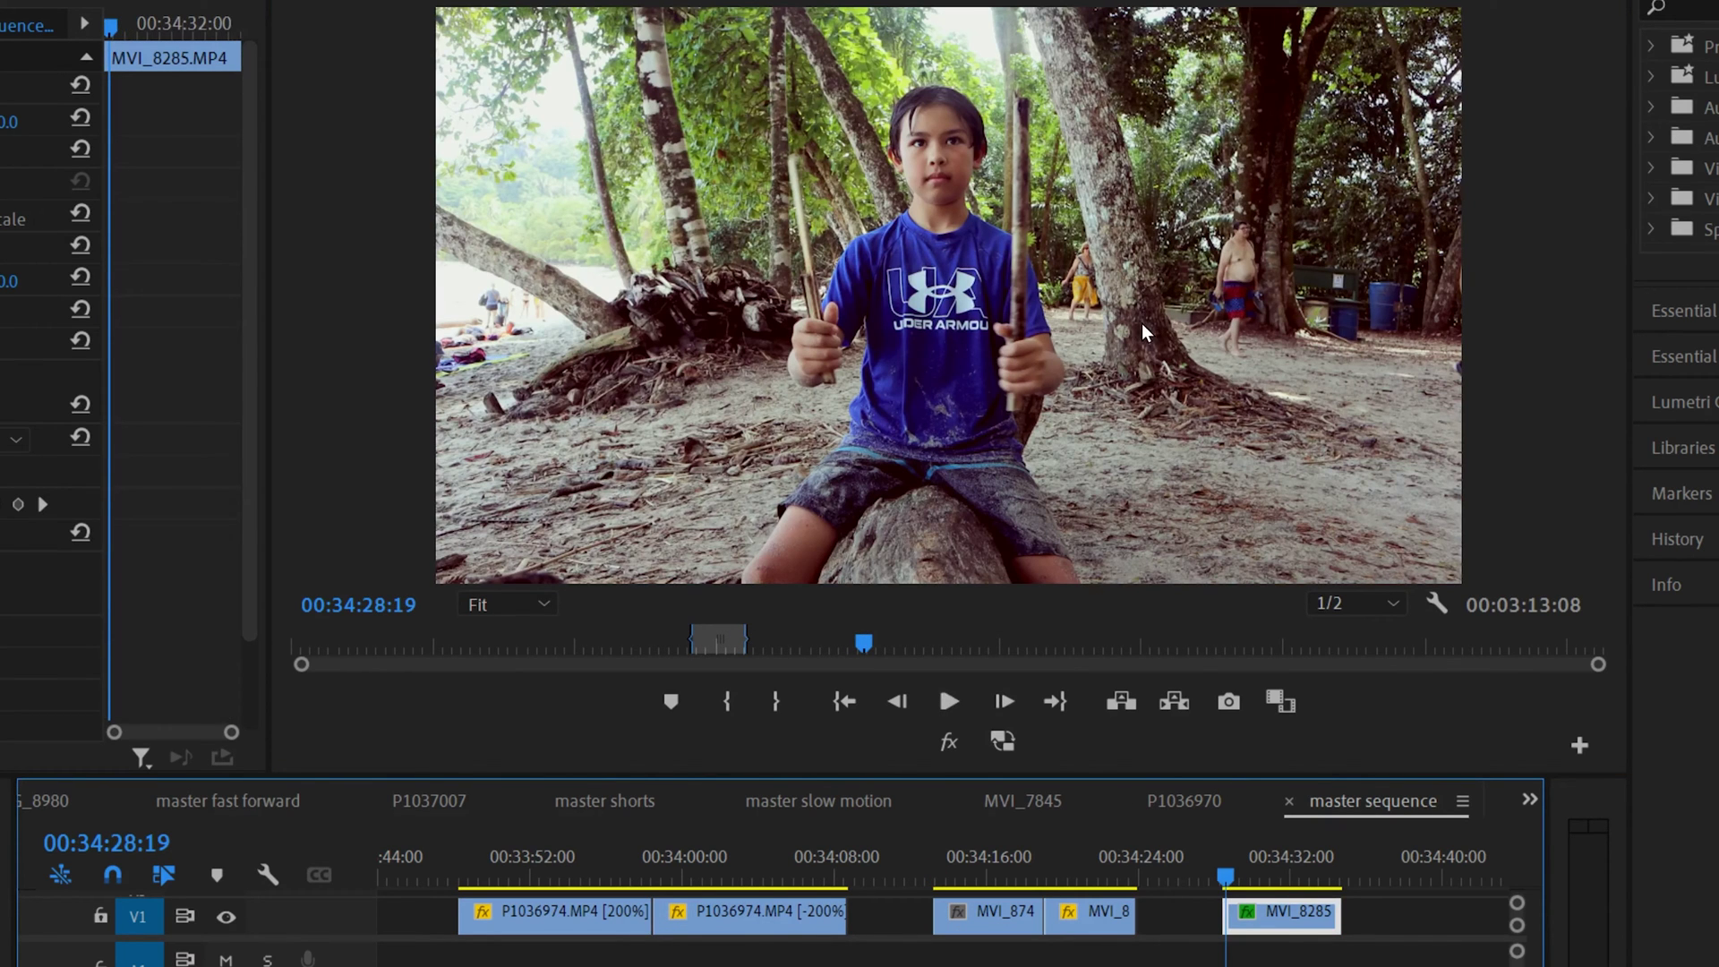
click(949, 701)
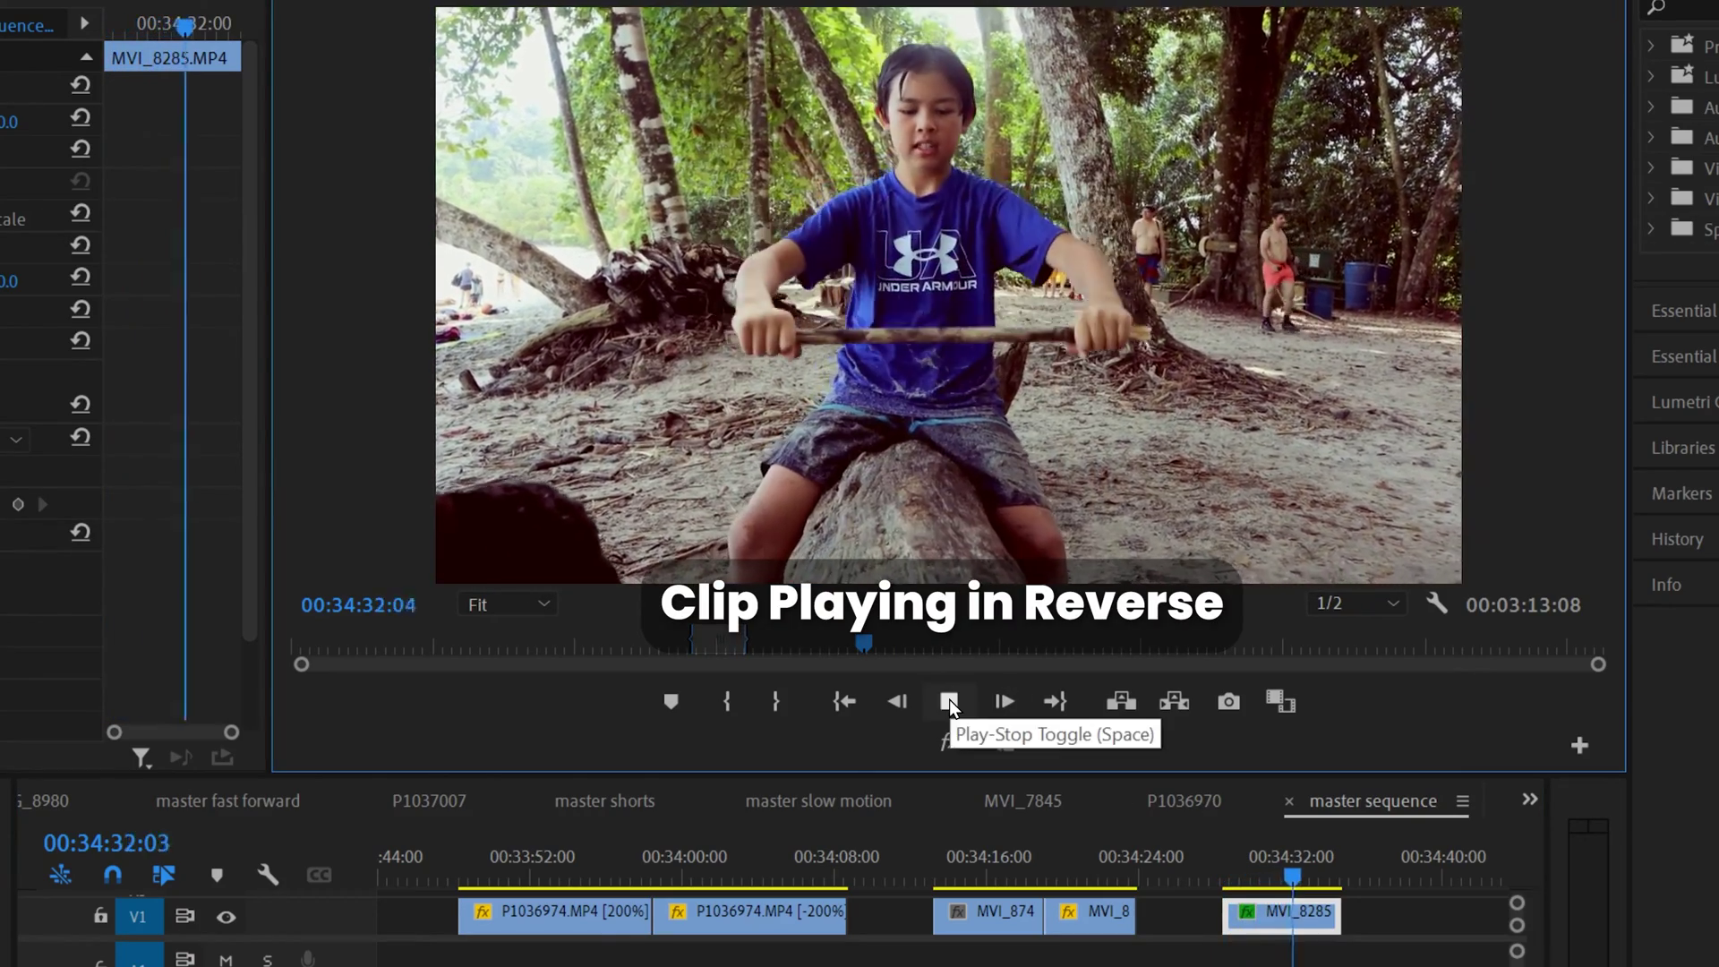
click(949, 700)
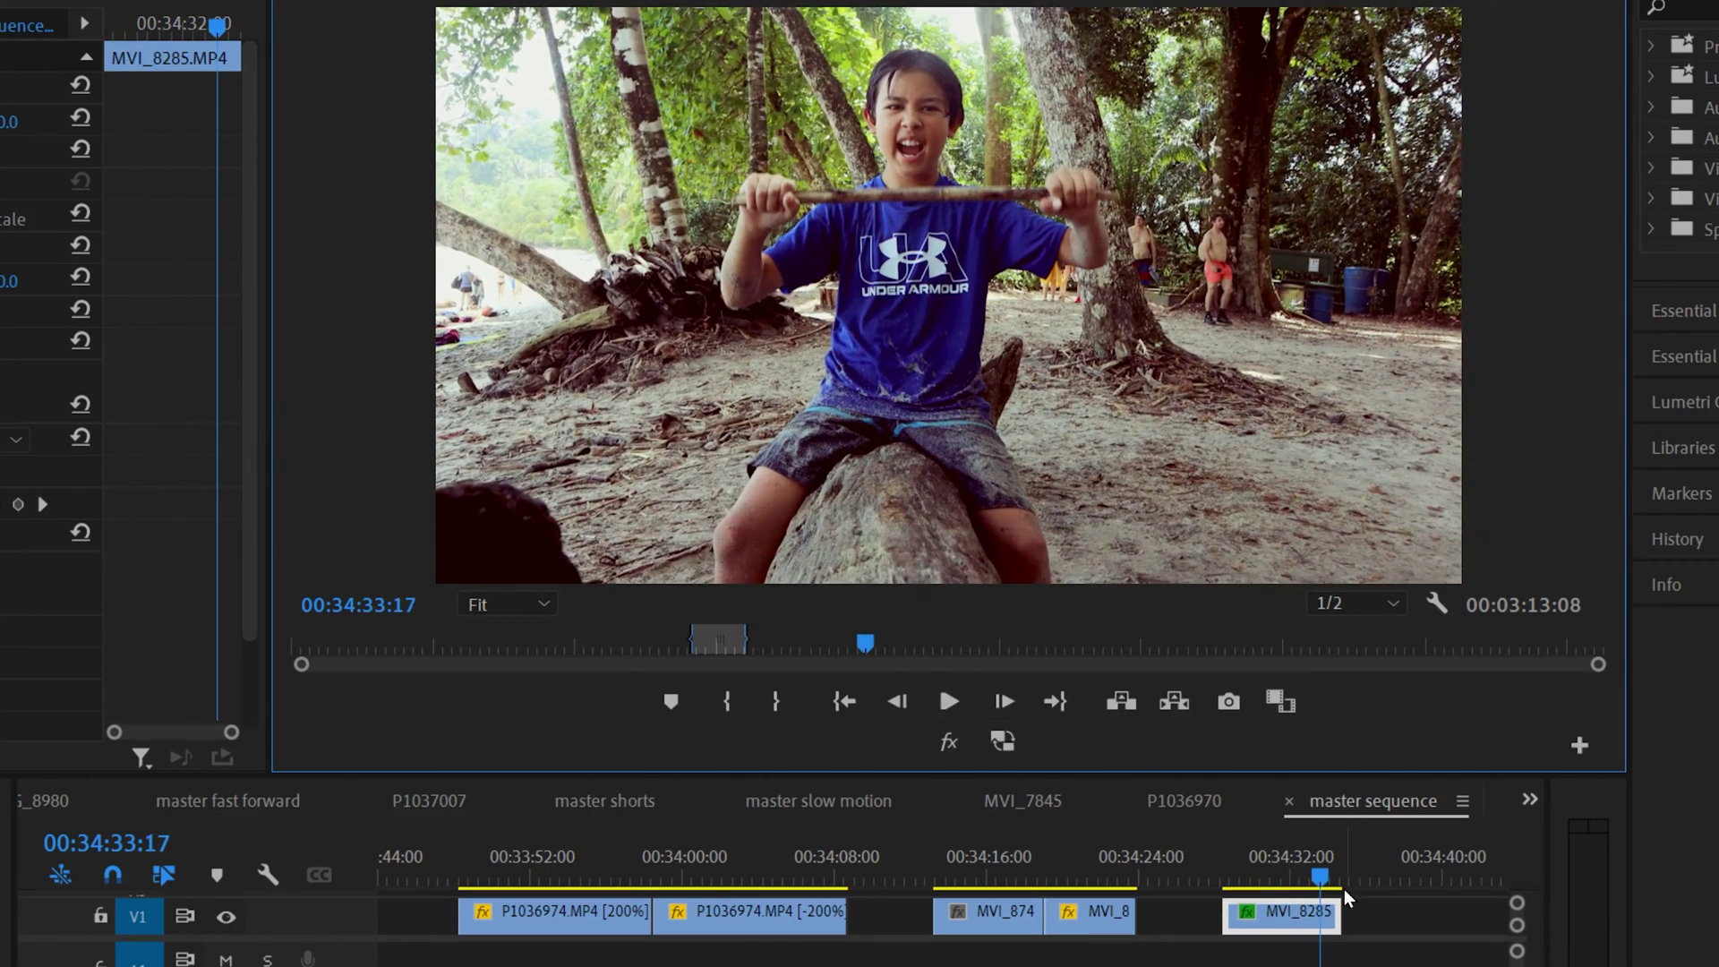
drag(1325, 874, 1333, 877)
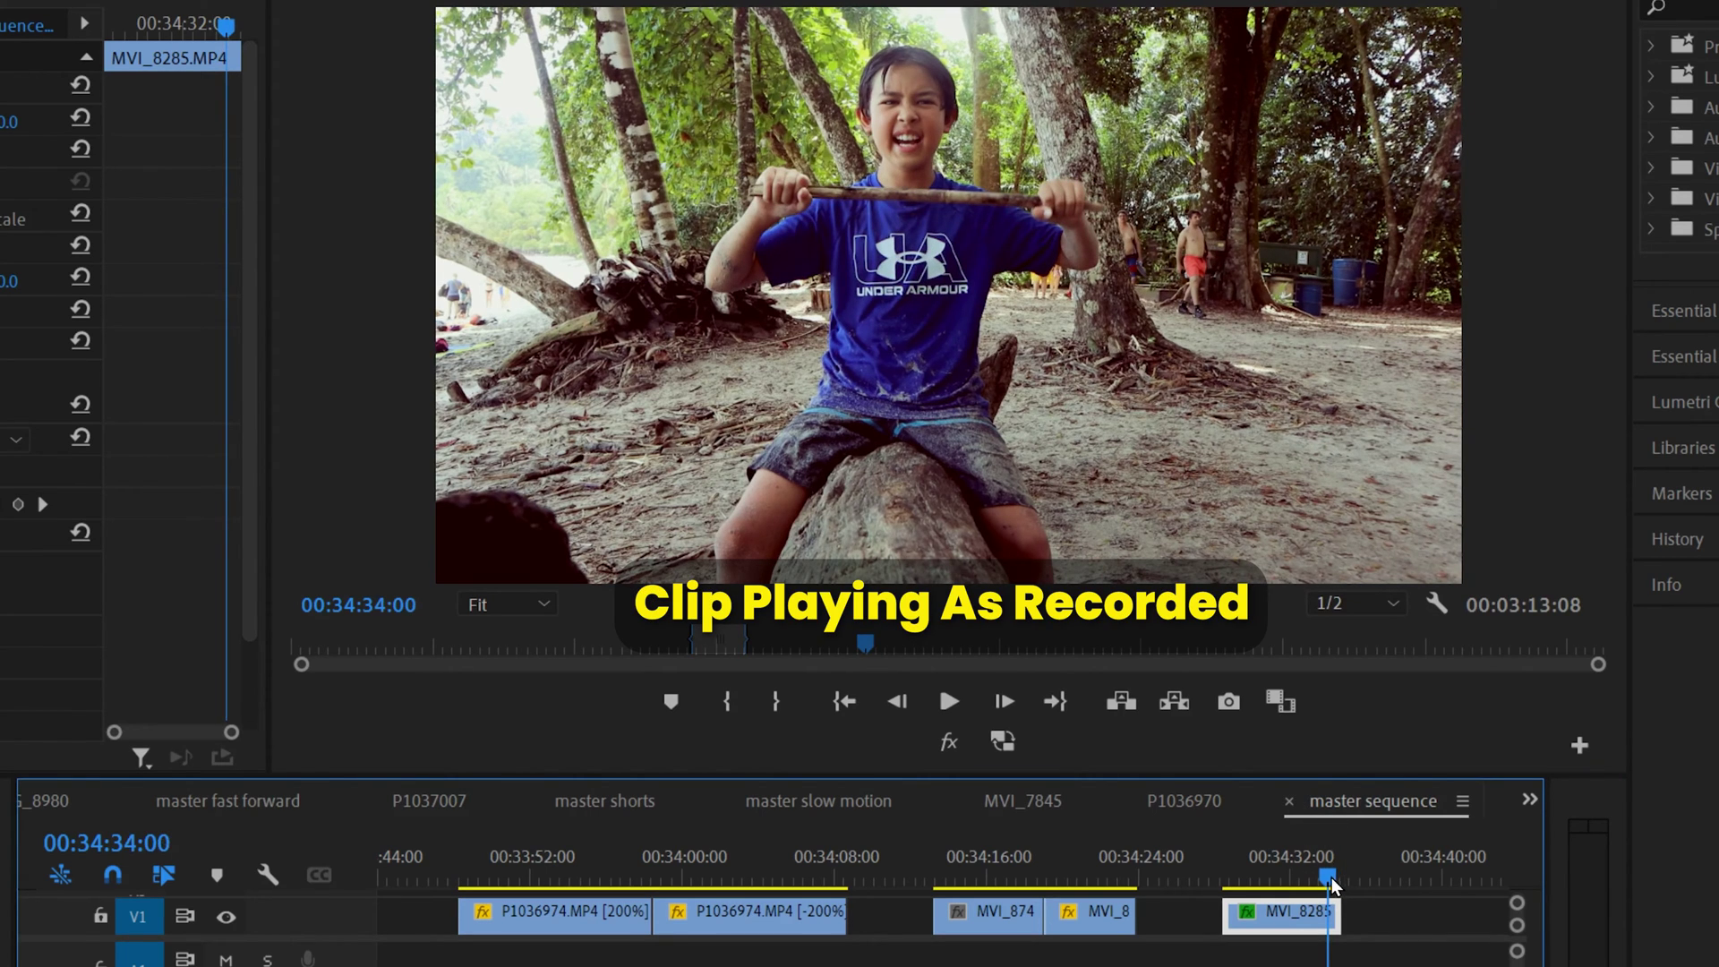
drag(1331, 886, 1298, 884)
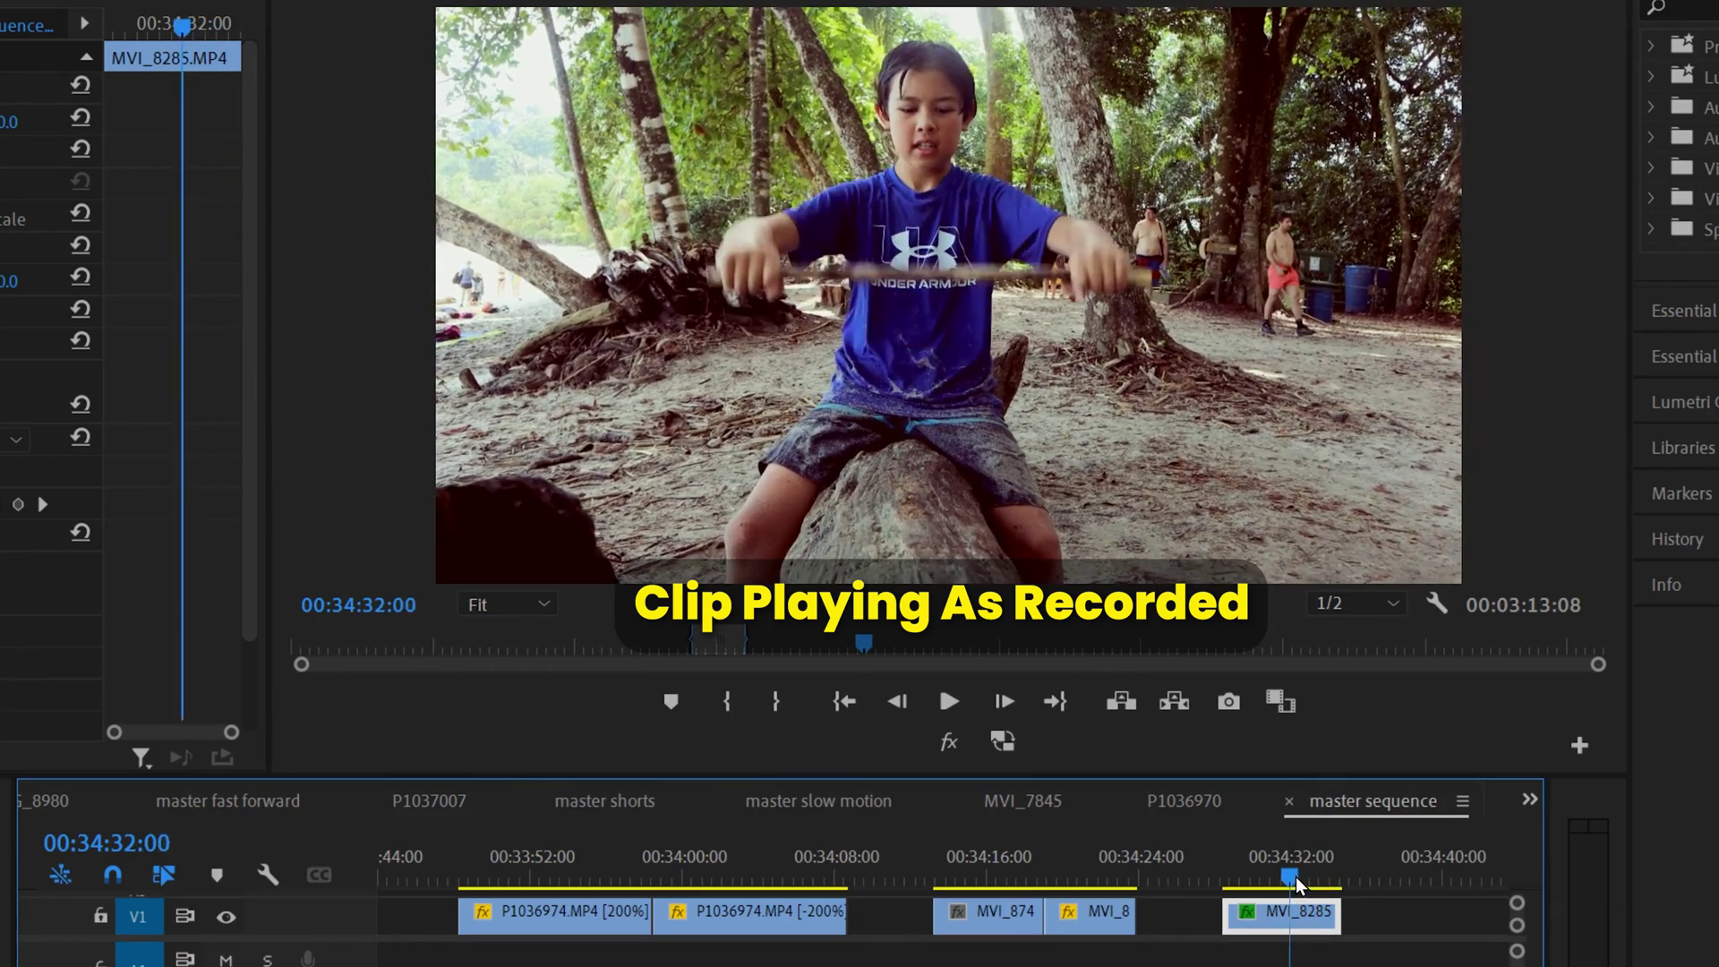
key(j)
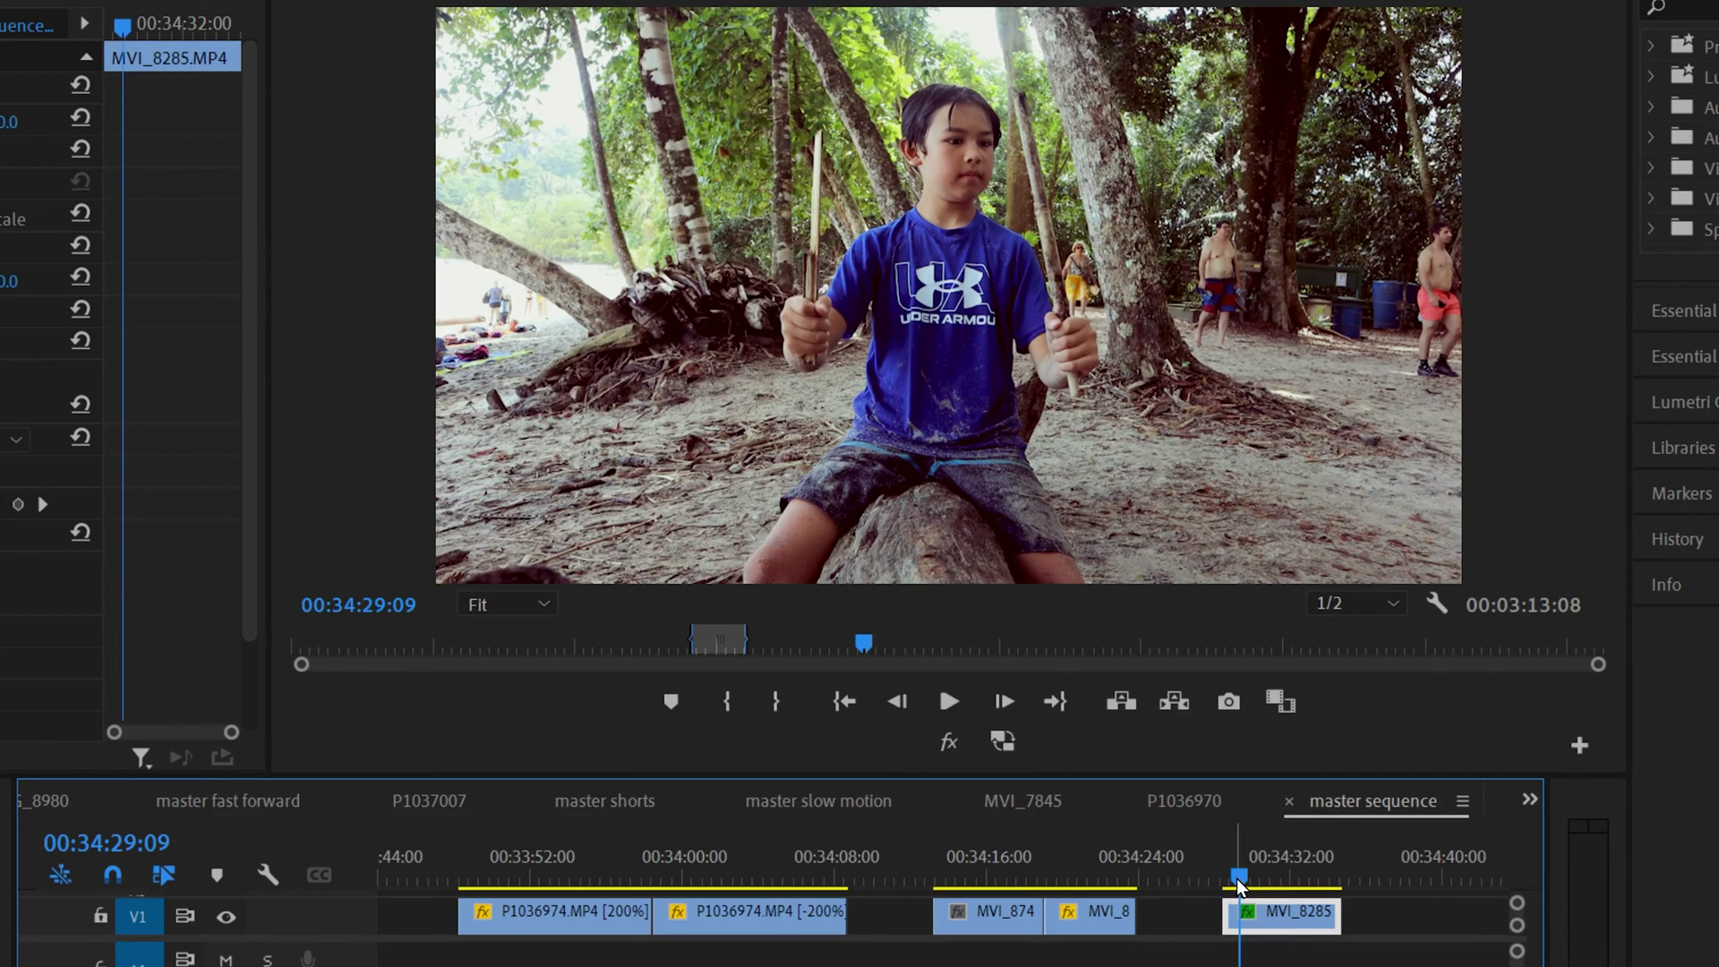
drag(1238, 886, 1229, 886)
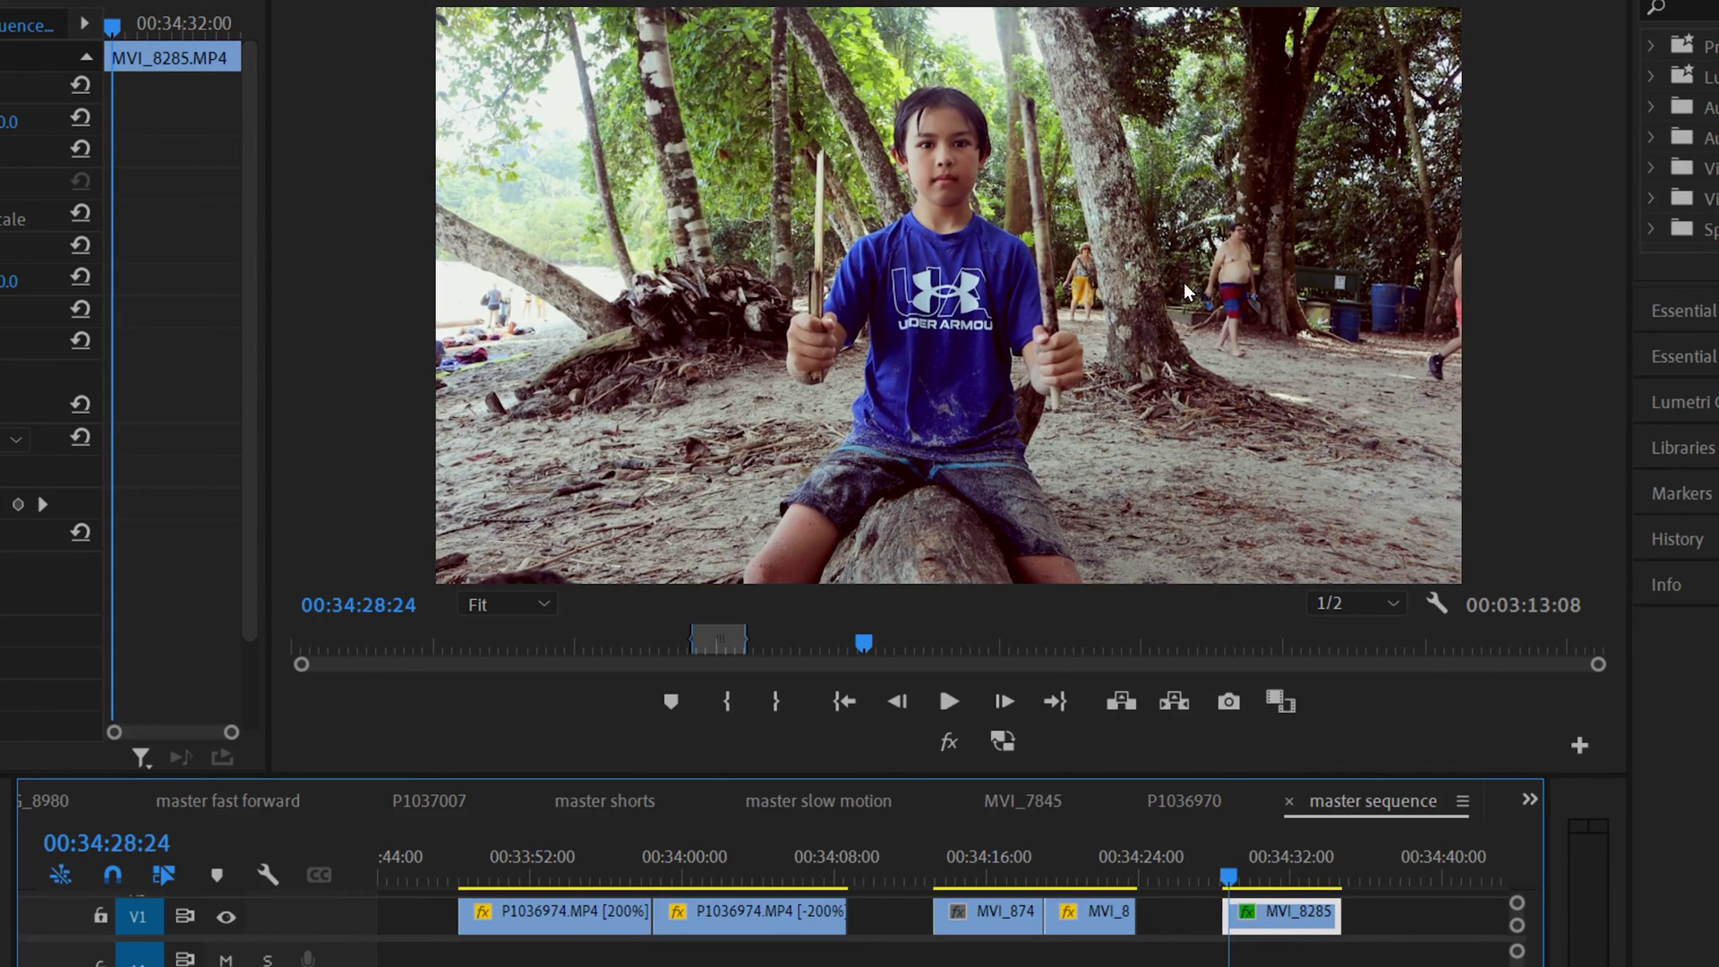
click(940, 698)
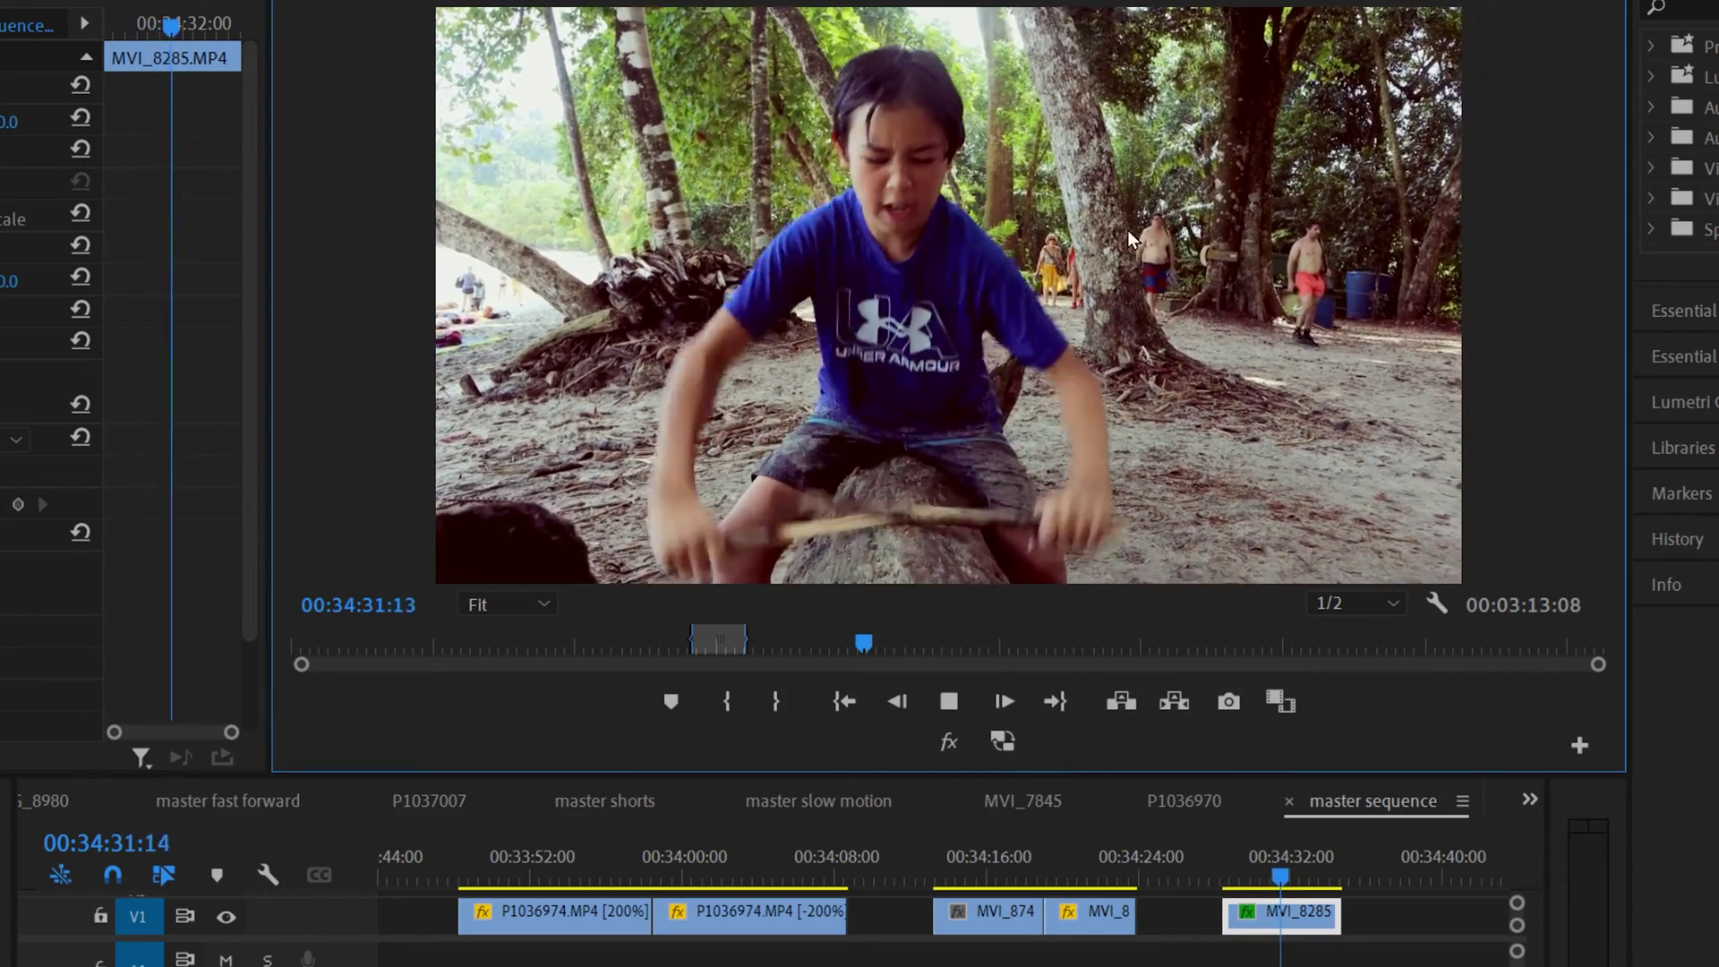
click(951, 702)
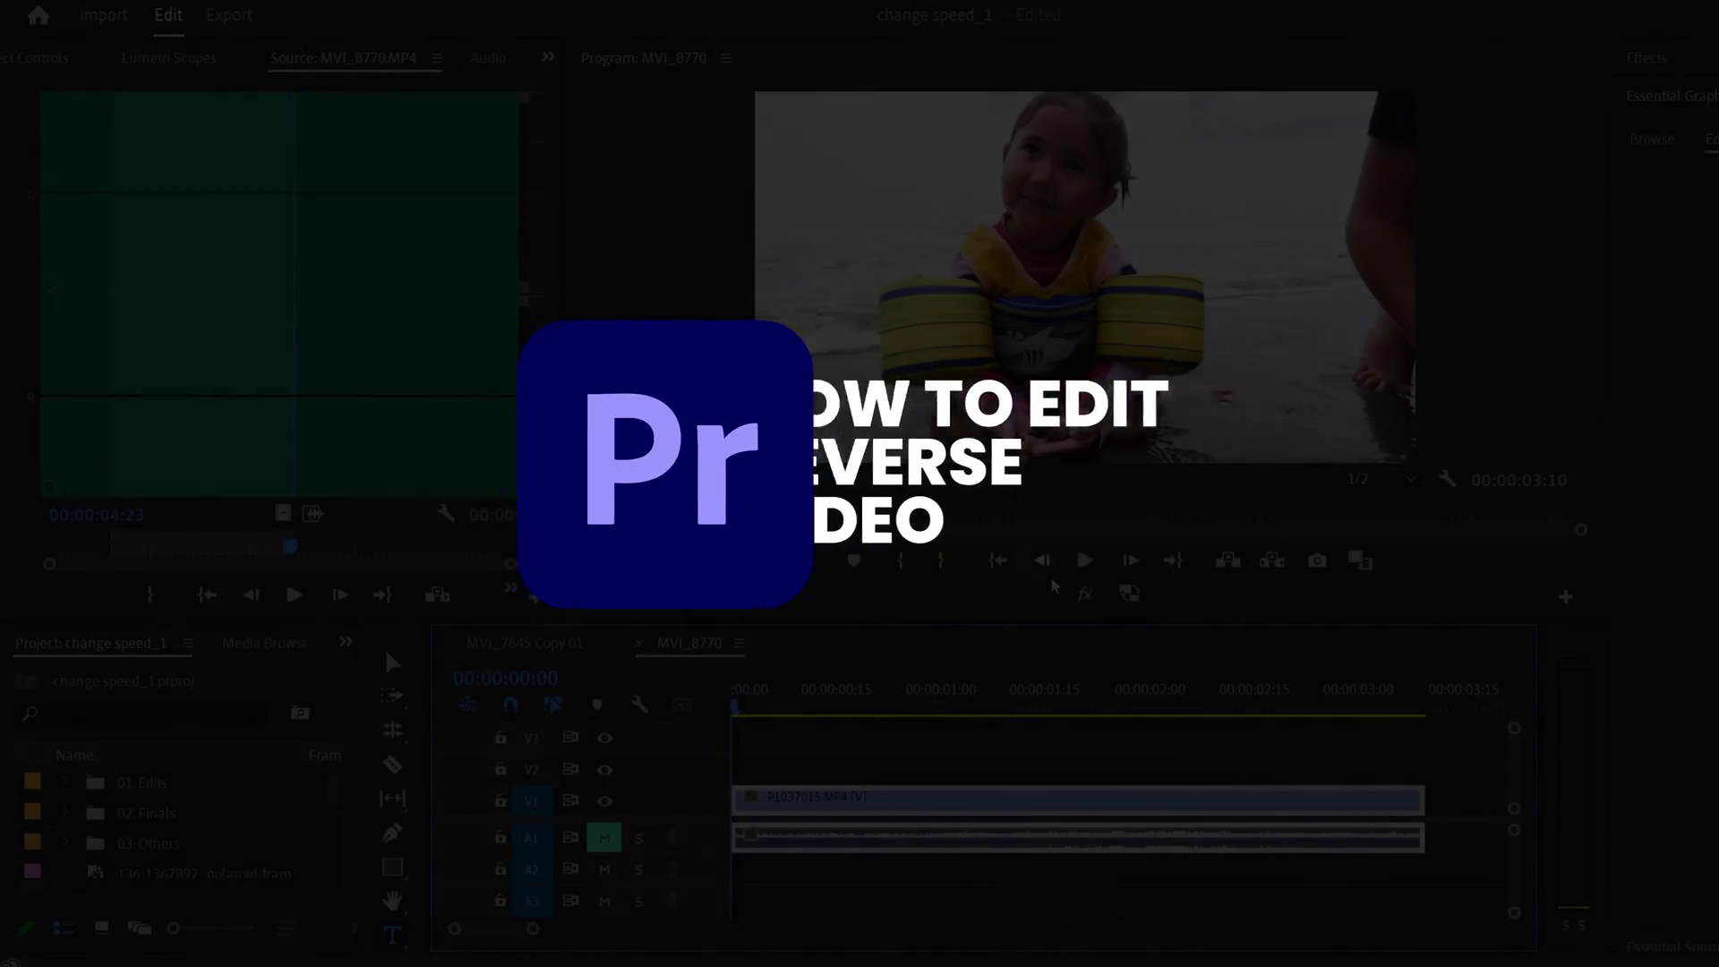
- Enable Reverse Speed on the P1037015 beach clip at -100% and play it back
click(1085, 560)
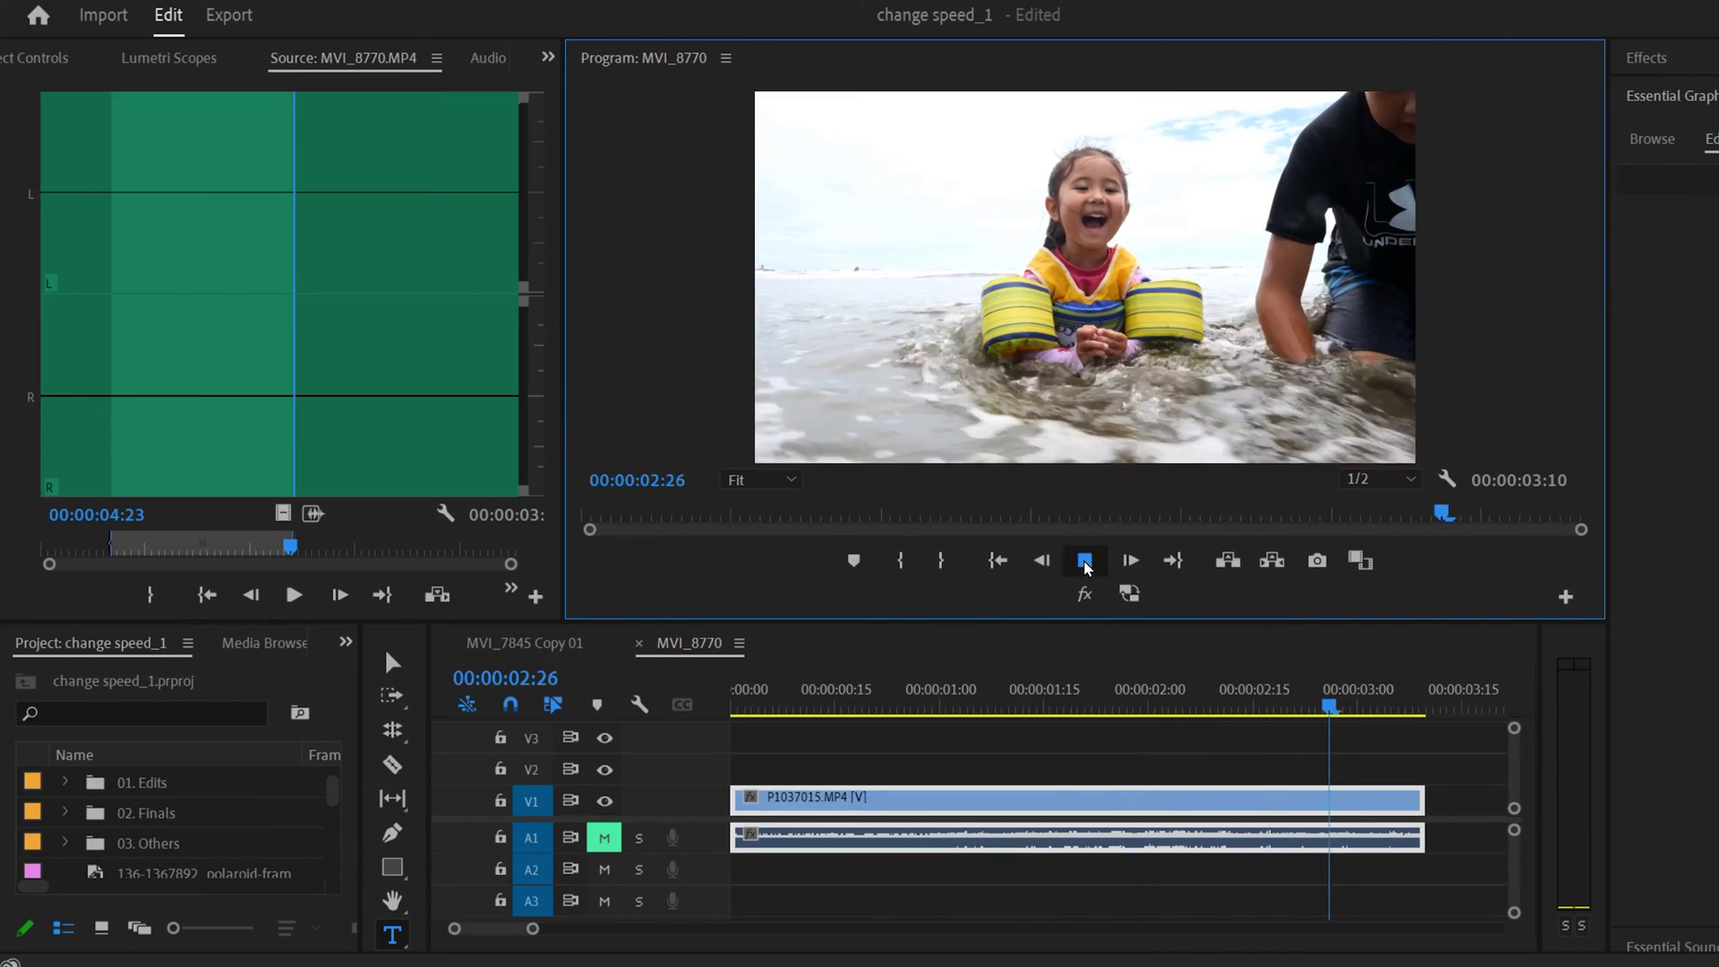
click(1085, 561)
right_click(1003, 801)
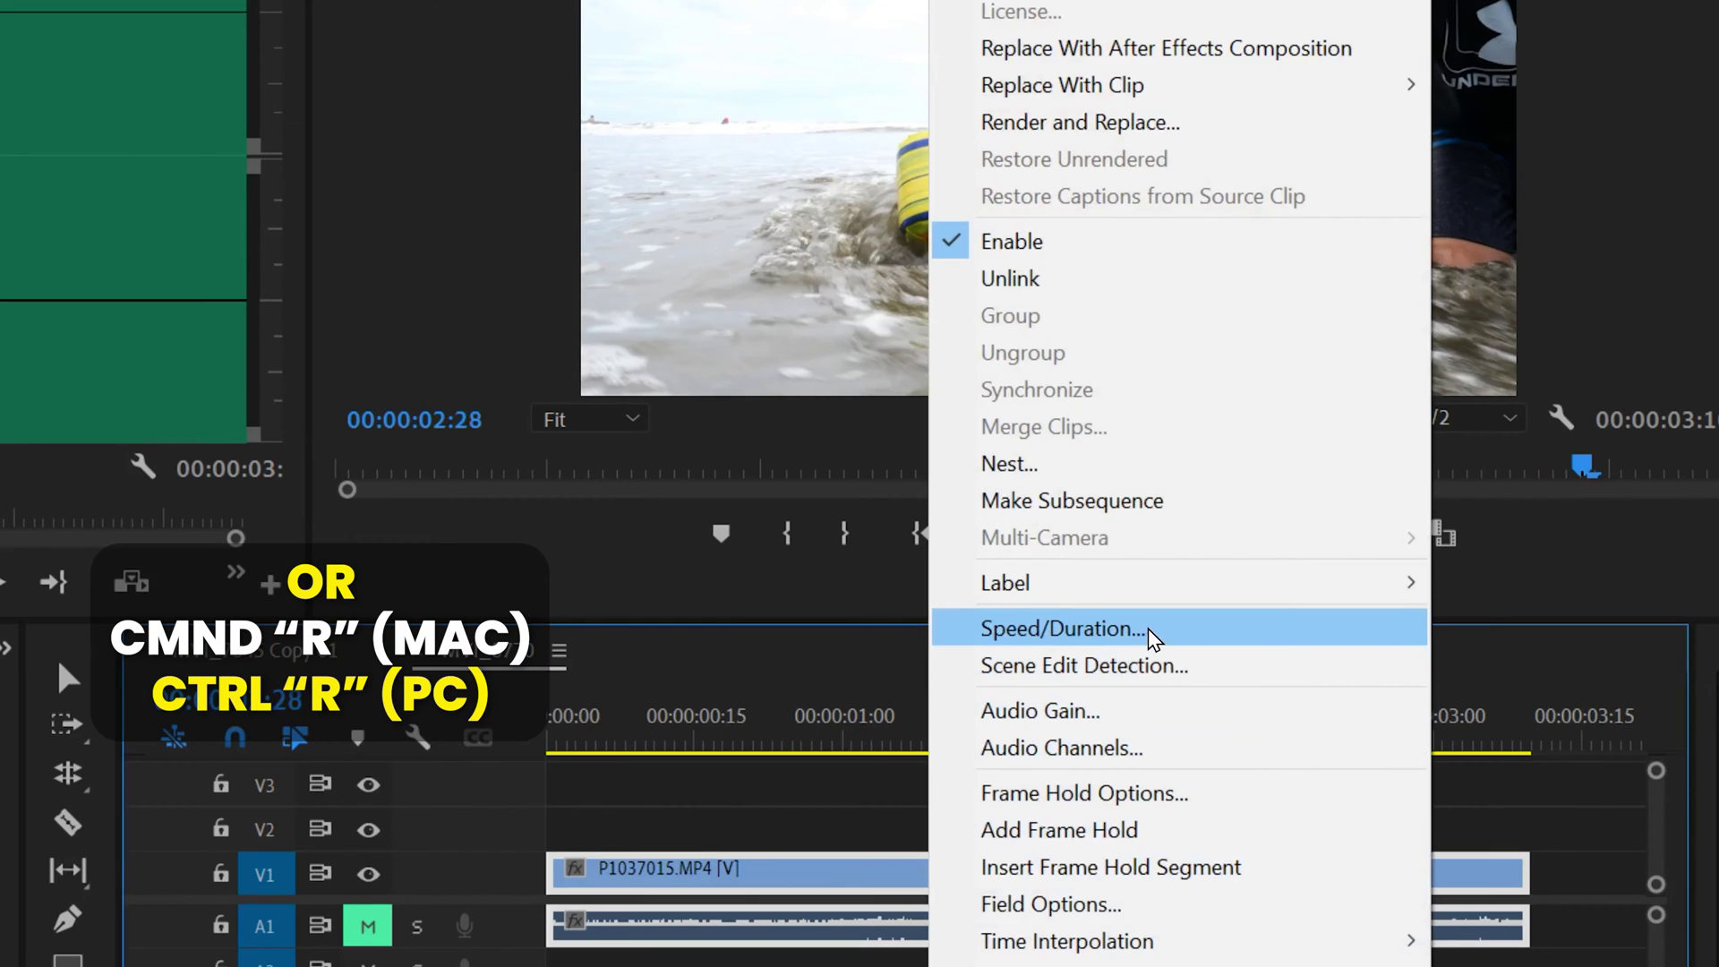
click(1146, 628)
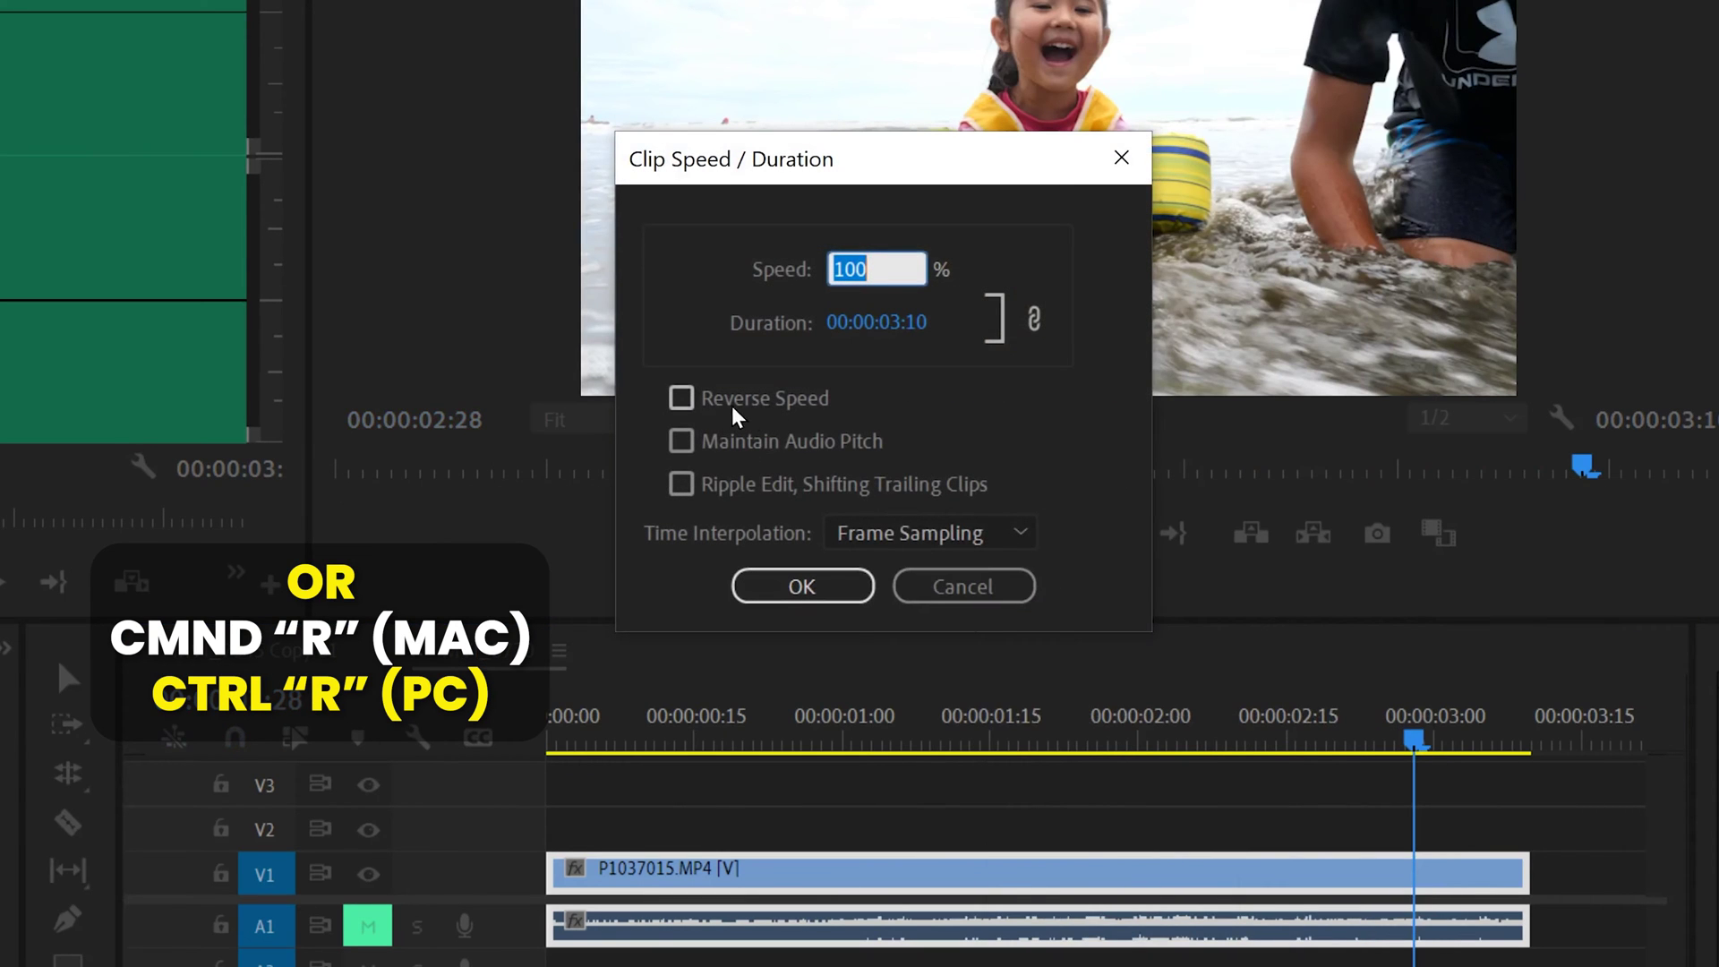
click(682, 398)
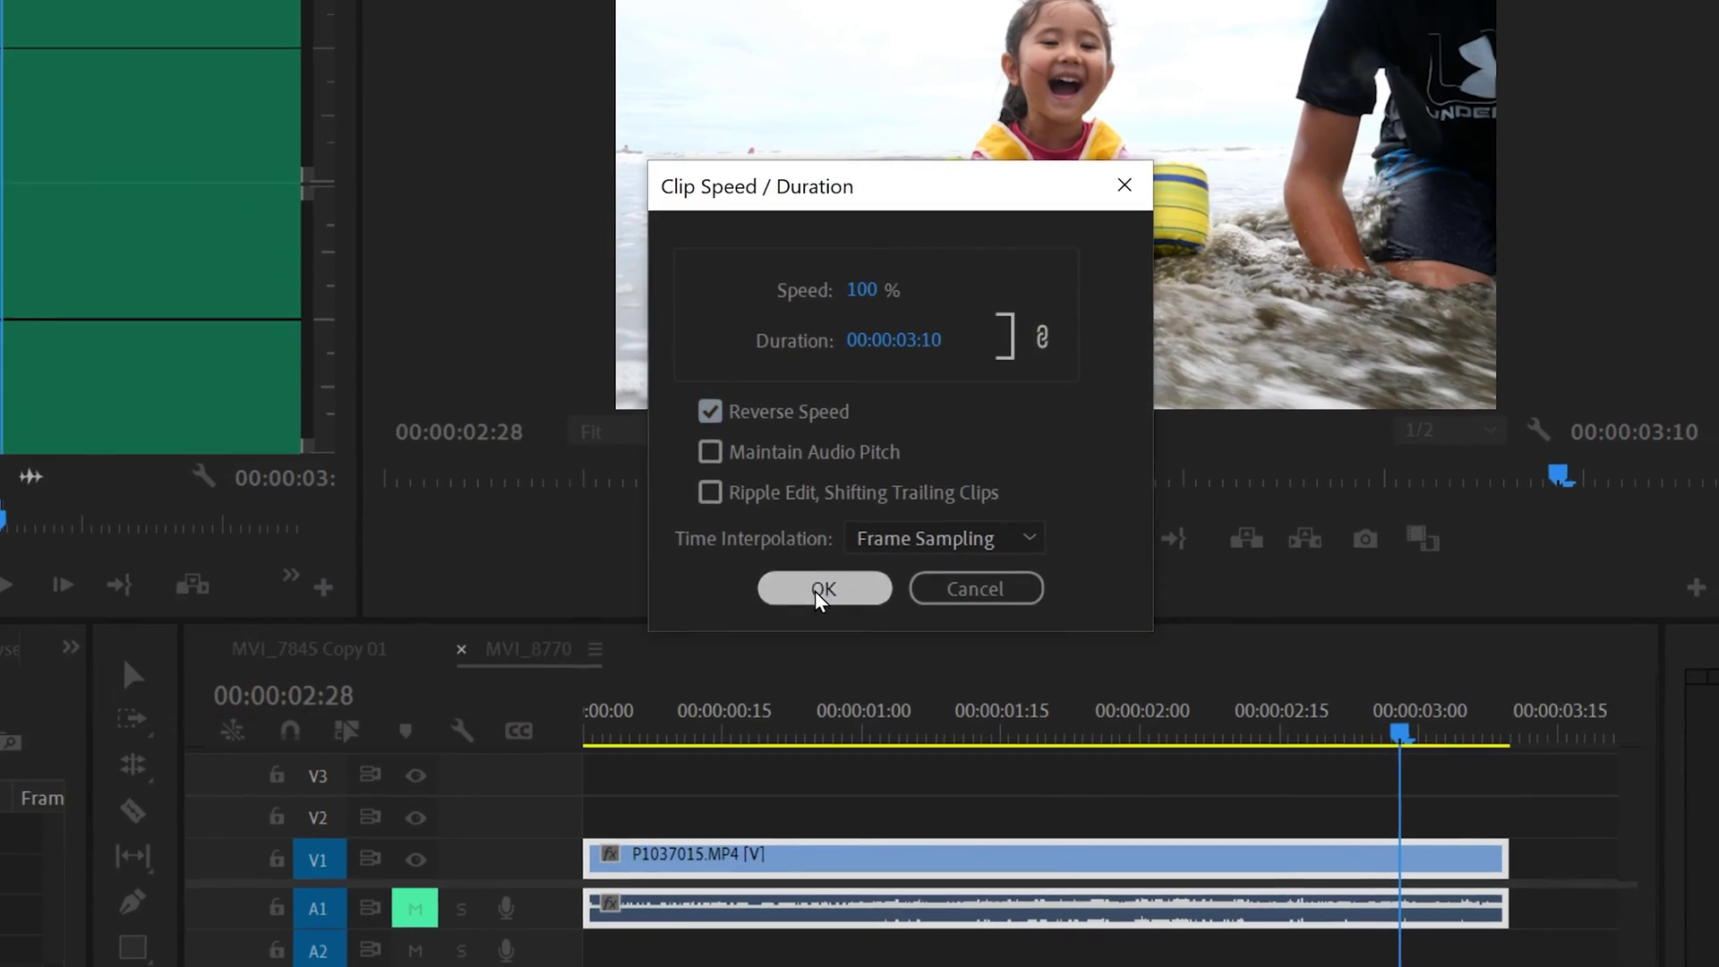
click(801, 586)
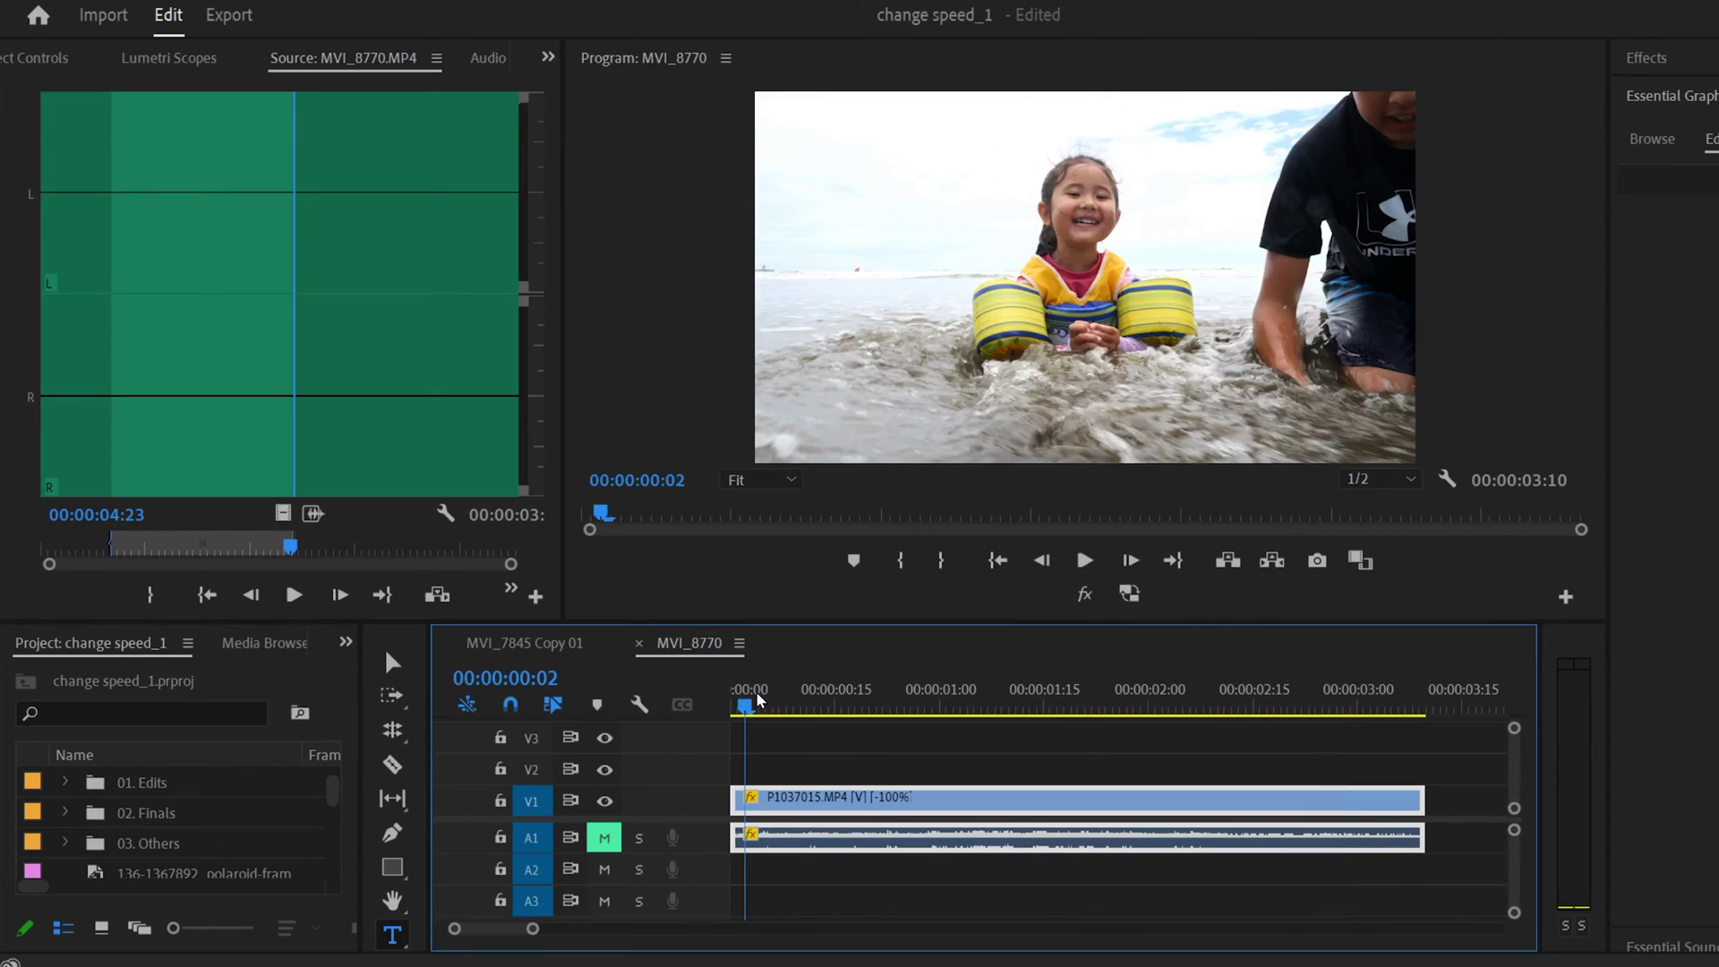
click(1083, 561)
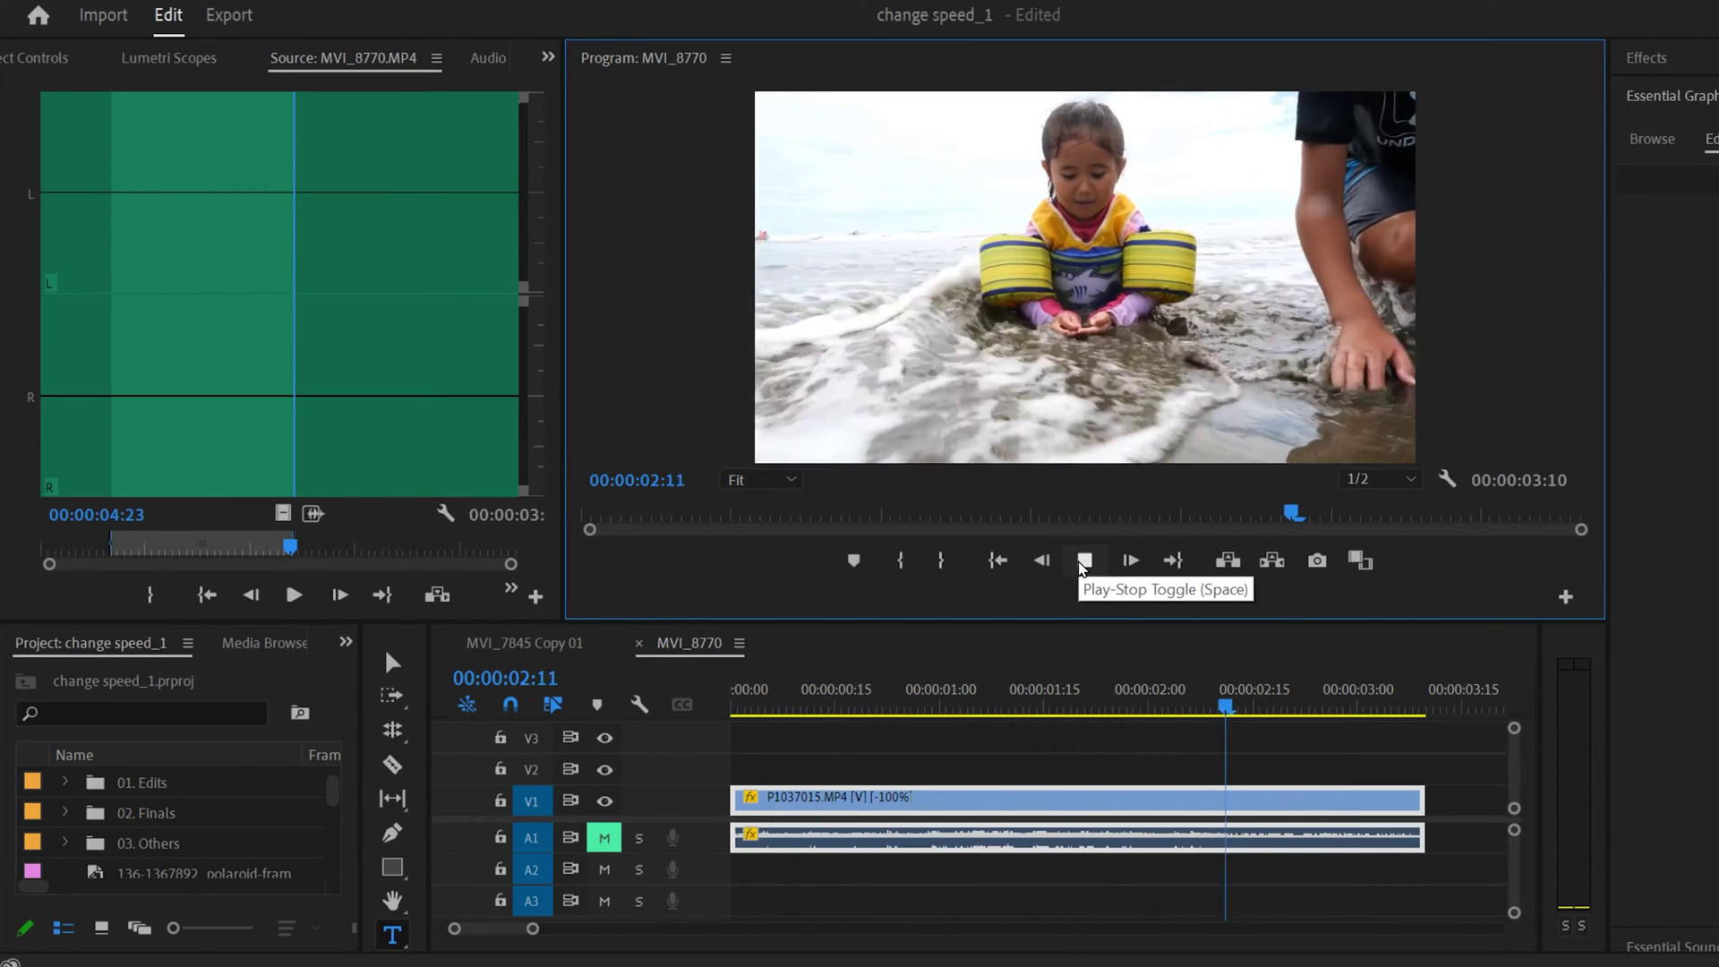
- Change the reversed beach clip to 200% speed and play it from the start
click(1083, 561)
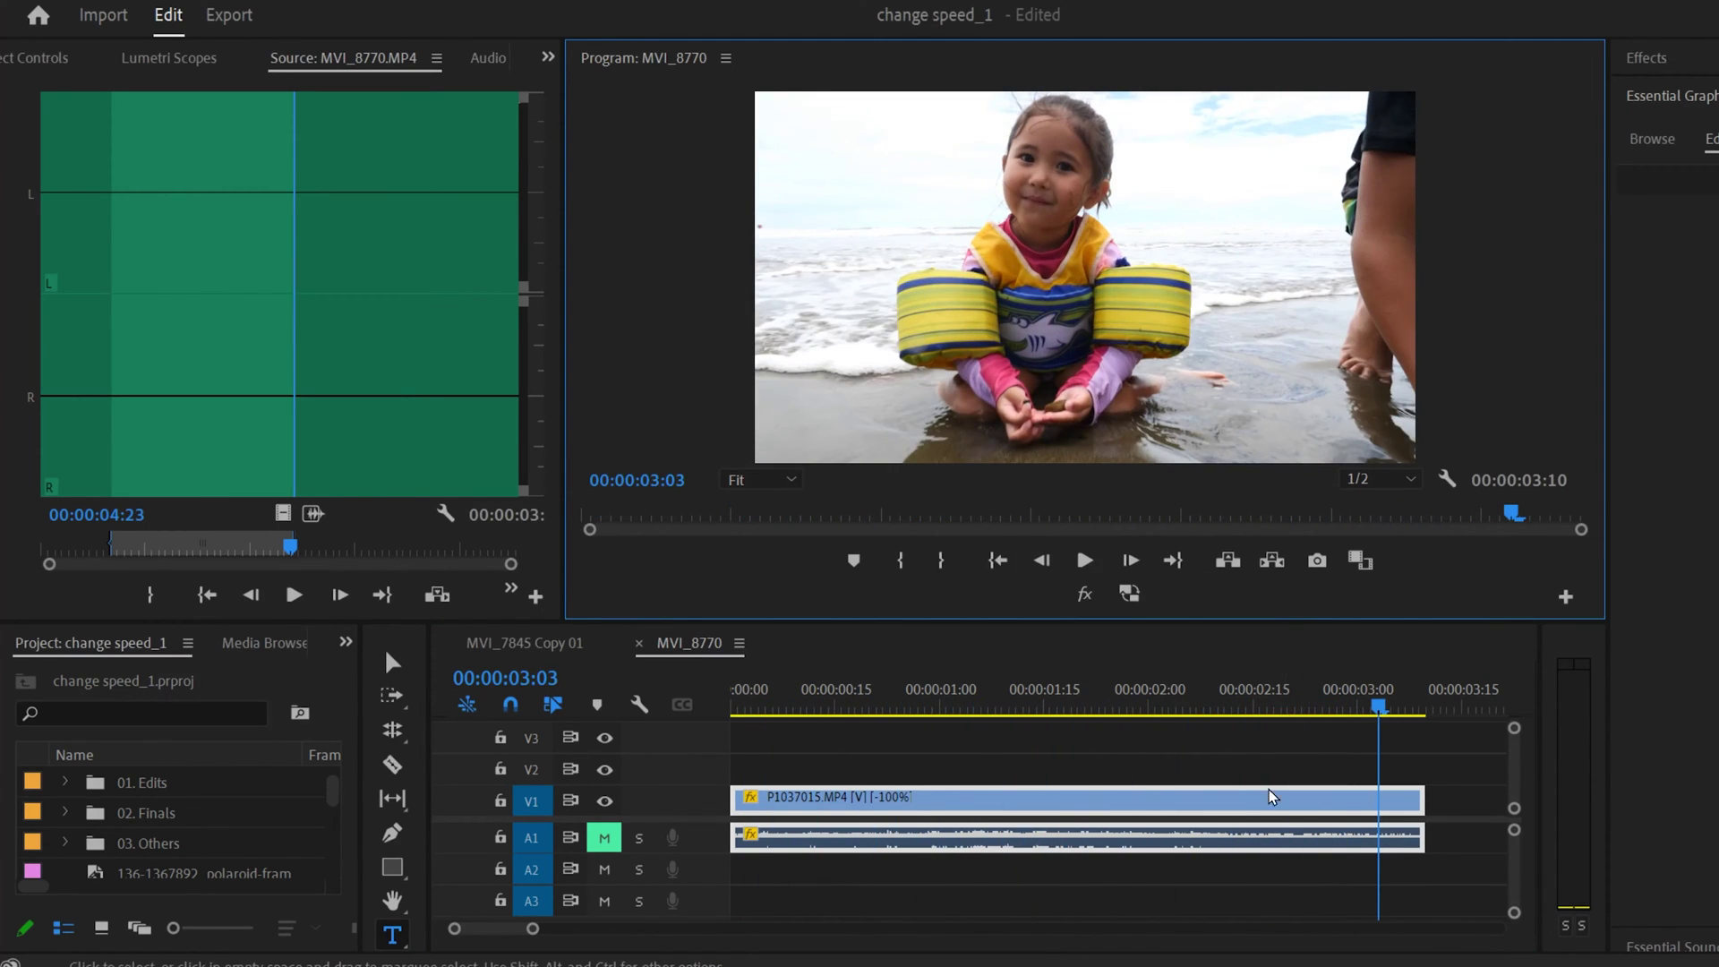
right_click(1022, 803)
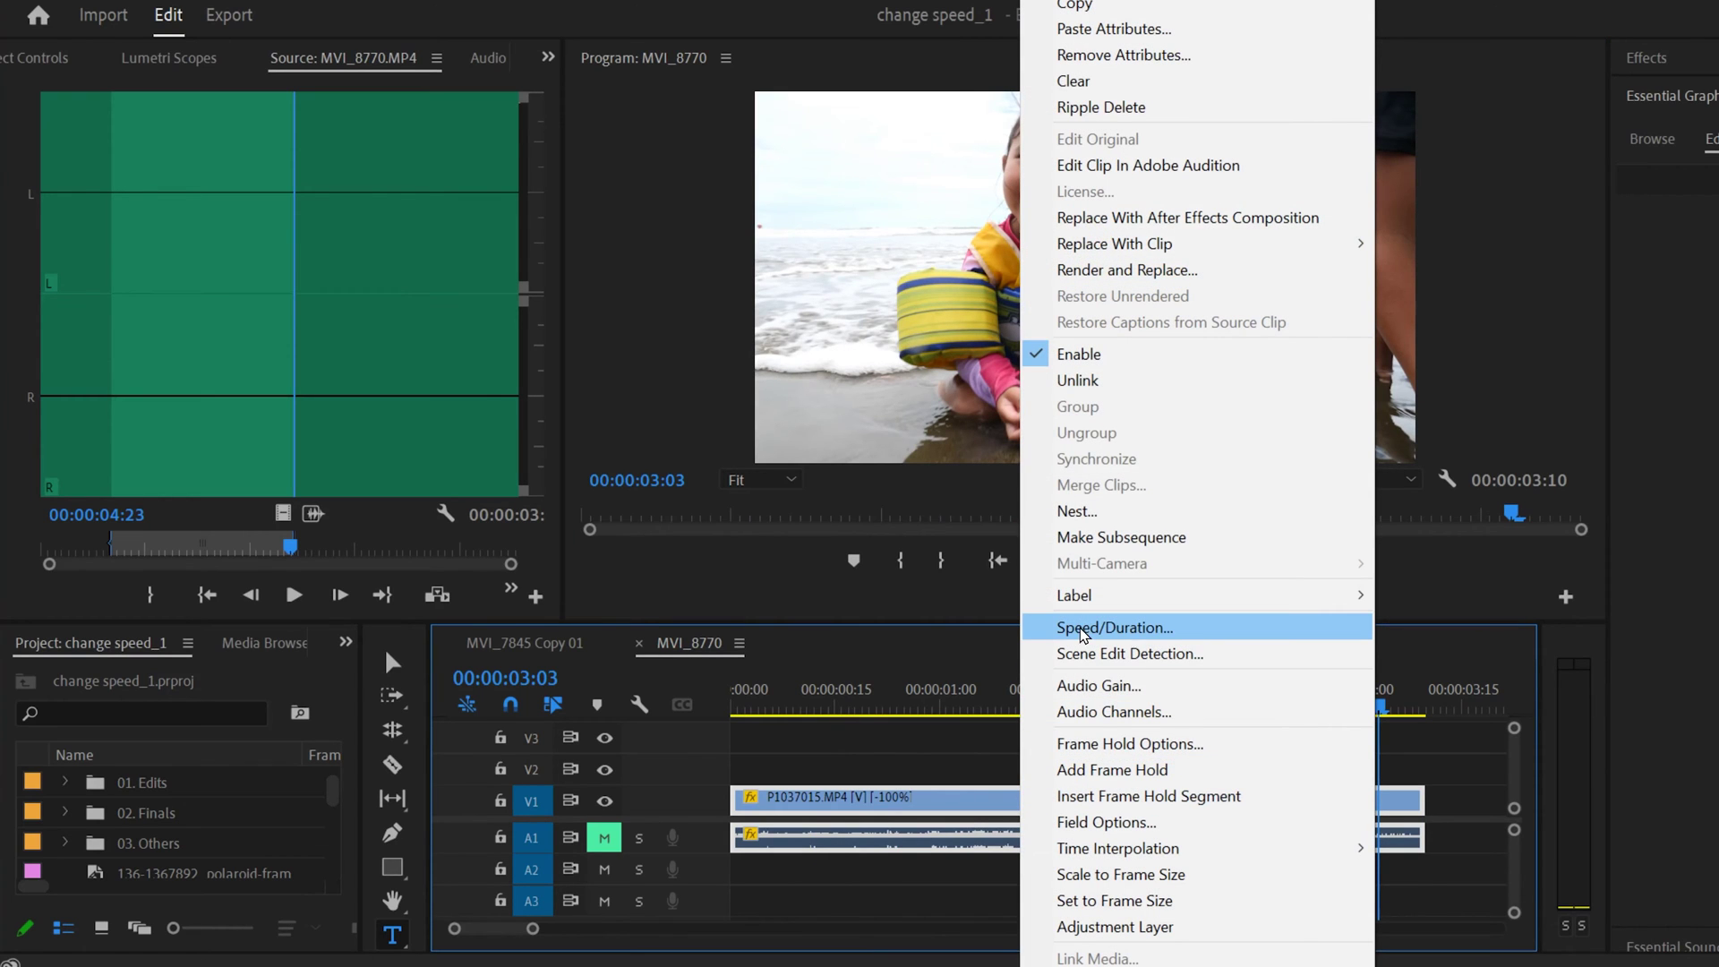
click(1154, 632)
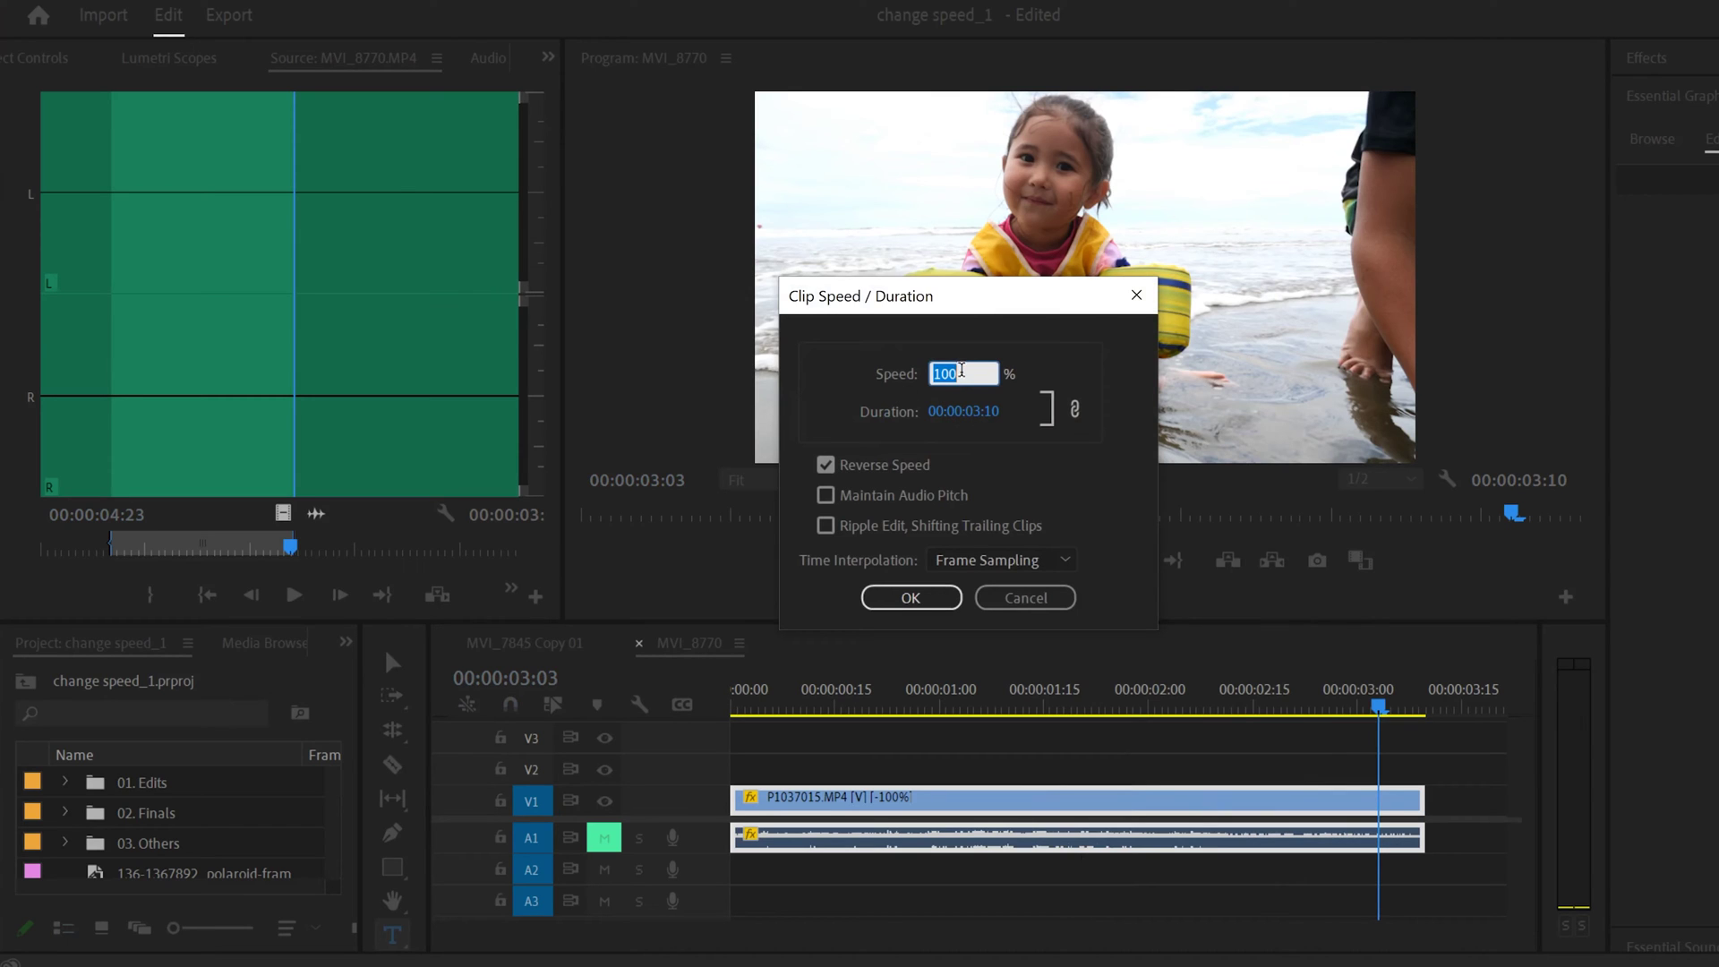
click(911, 597)
click(1083, 560)
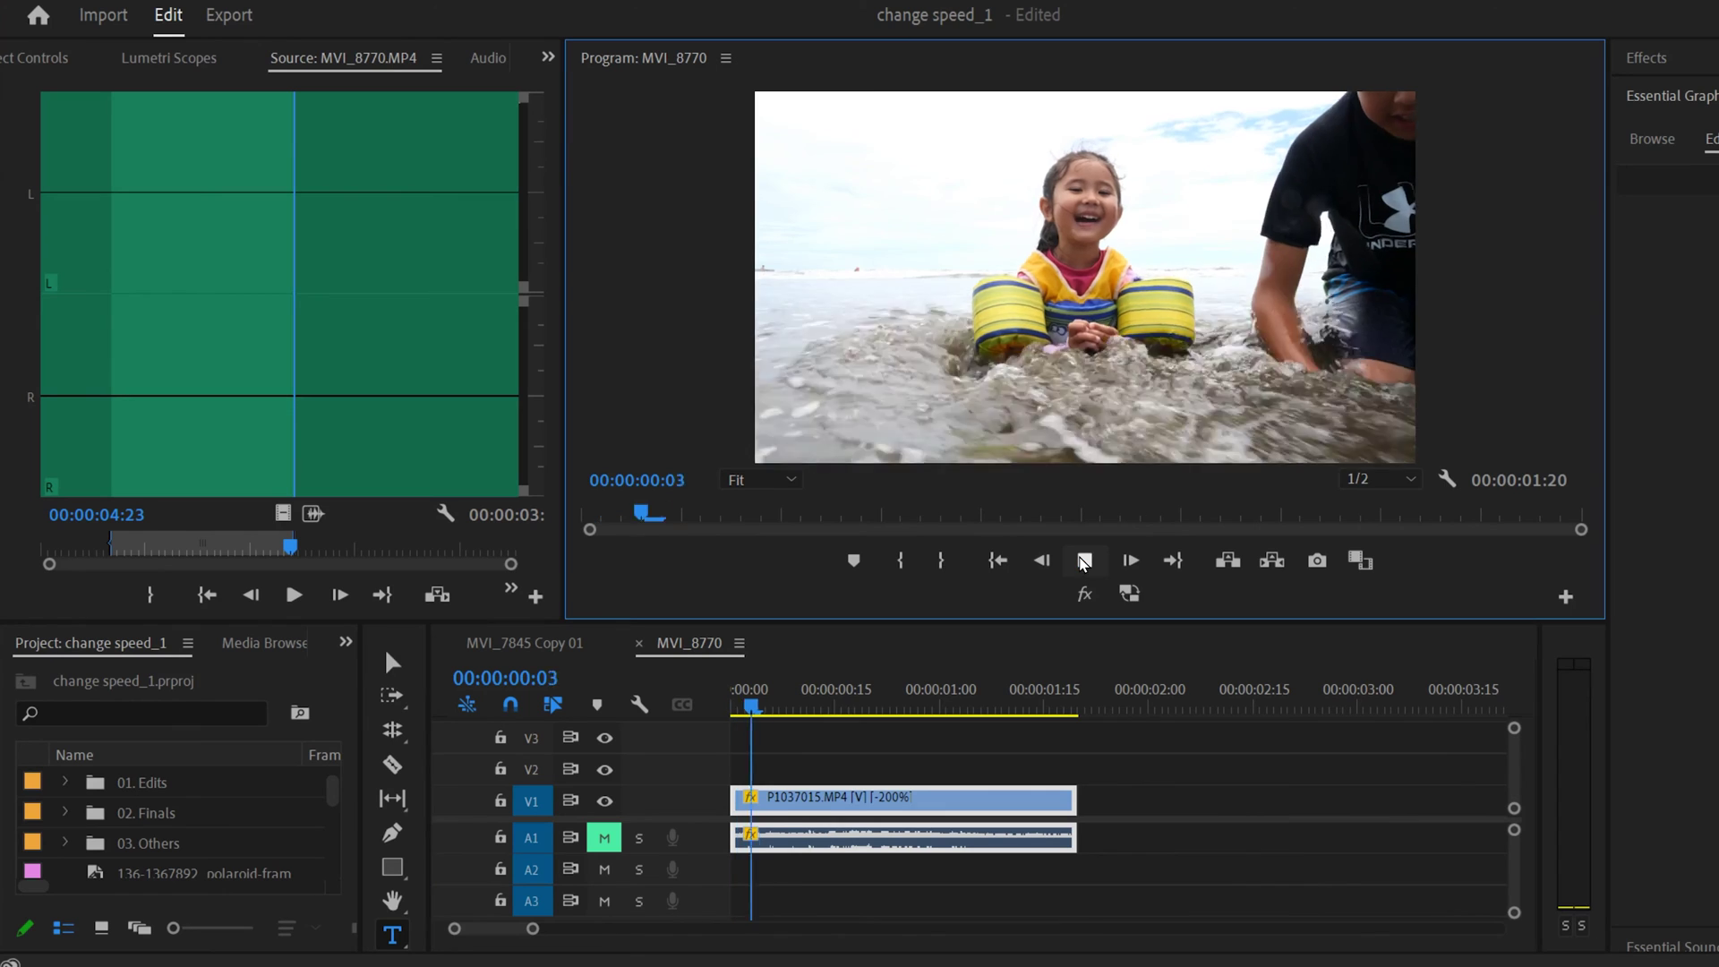
click(1083, 560)
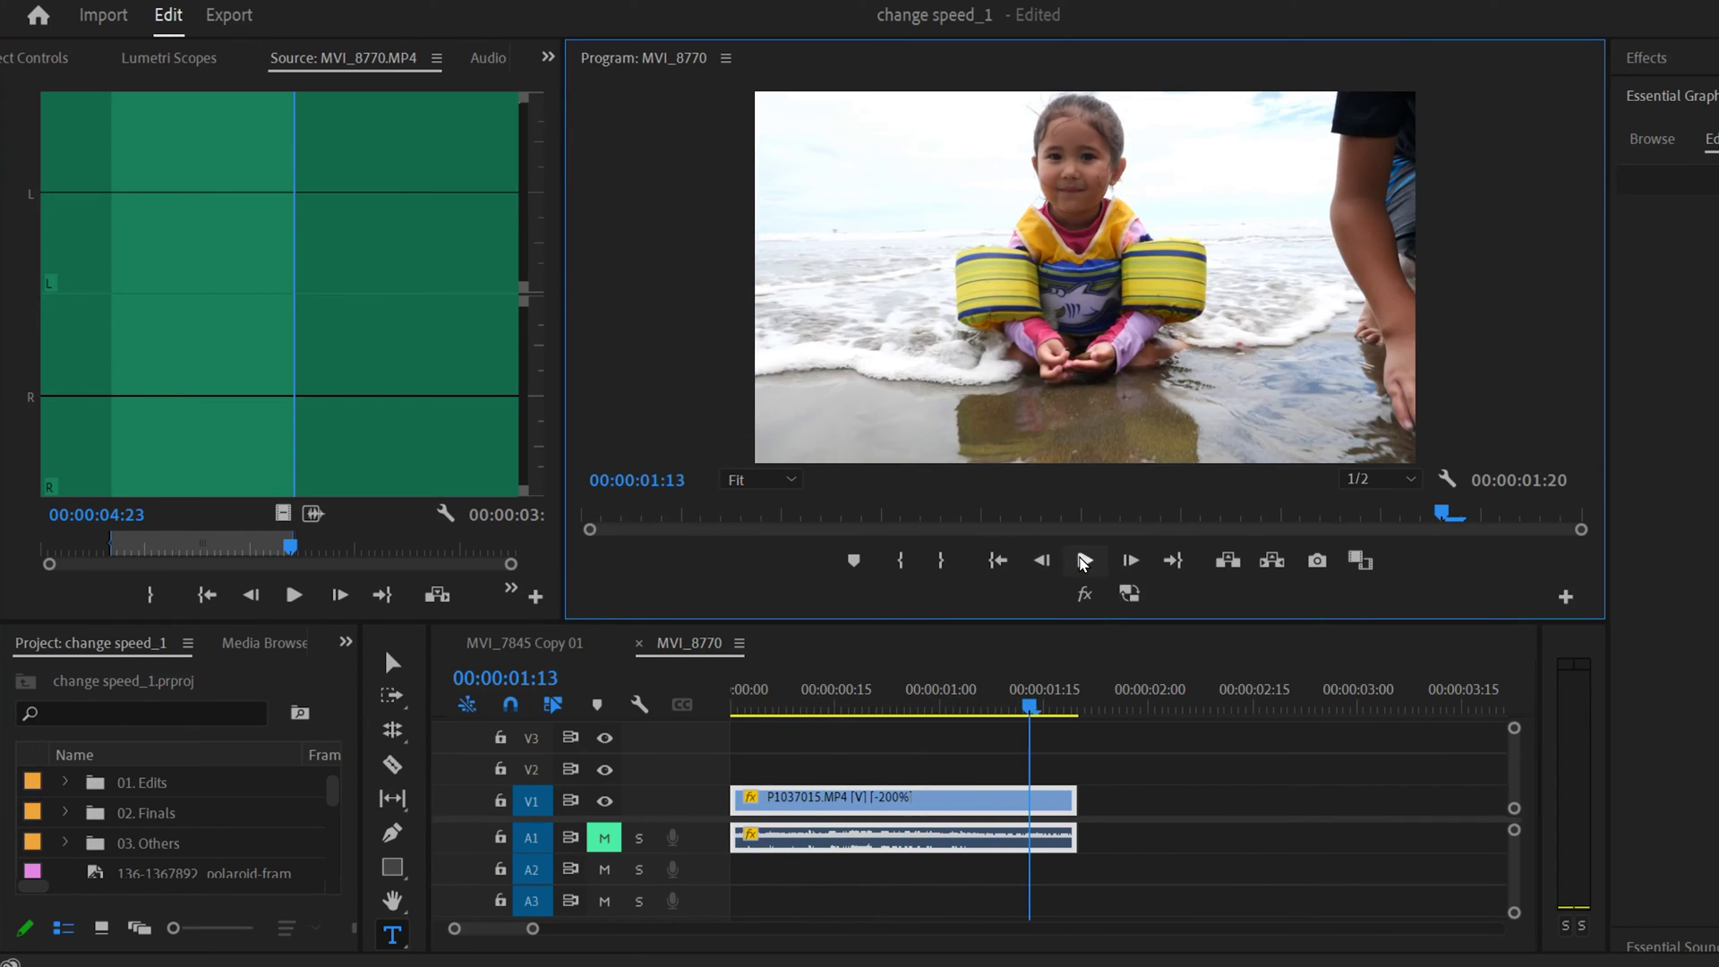
- Apply a slower speed to the beach clip and play it from the sequence start
right_click(940, 802)
click(1034, 627)
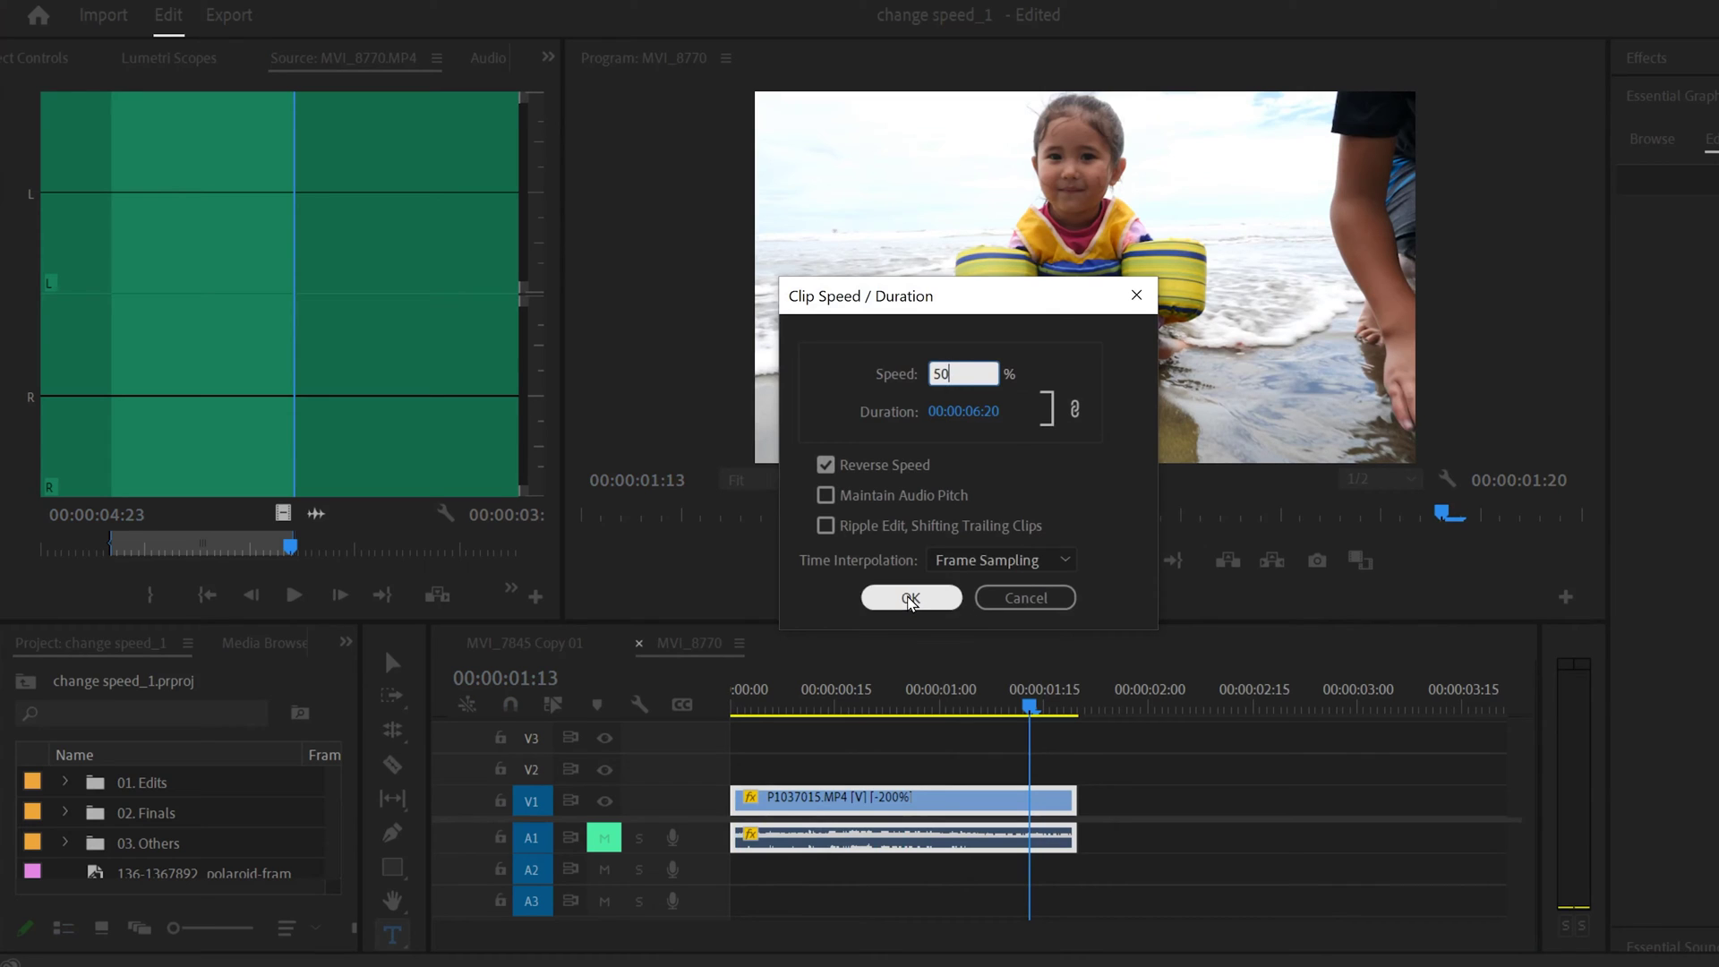
click(910, 598)
key(Home)
click(1083, 561)
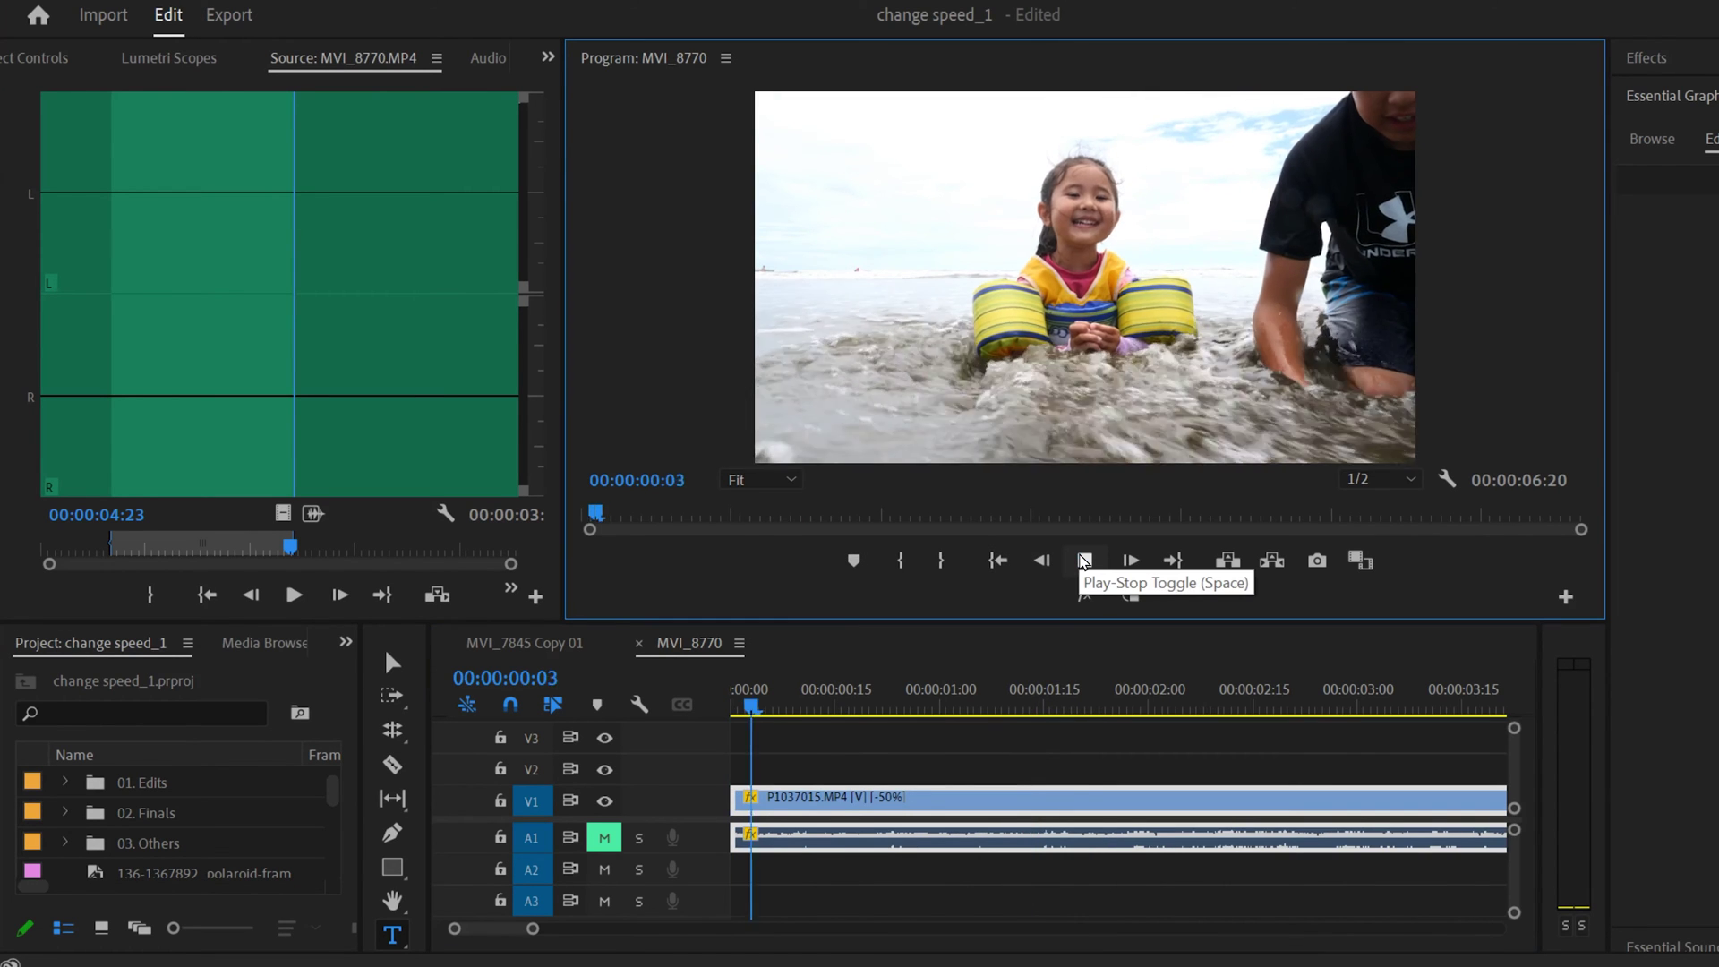
key(space)
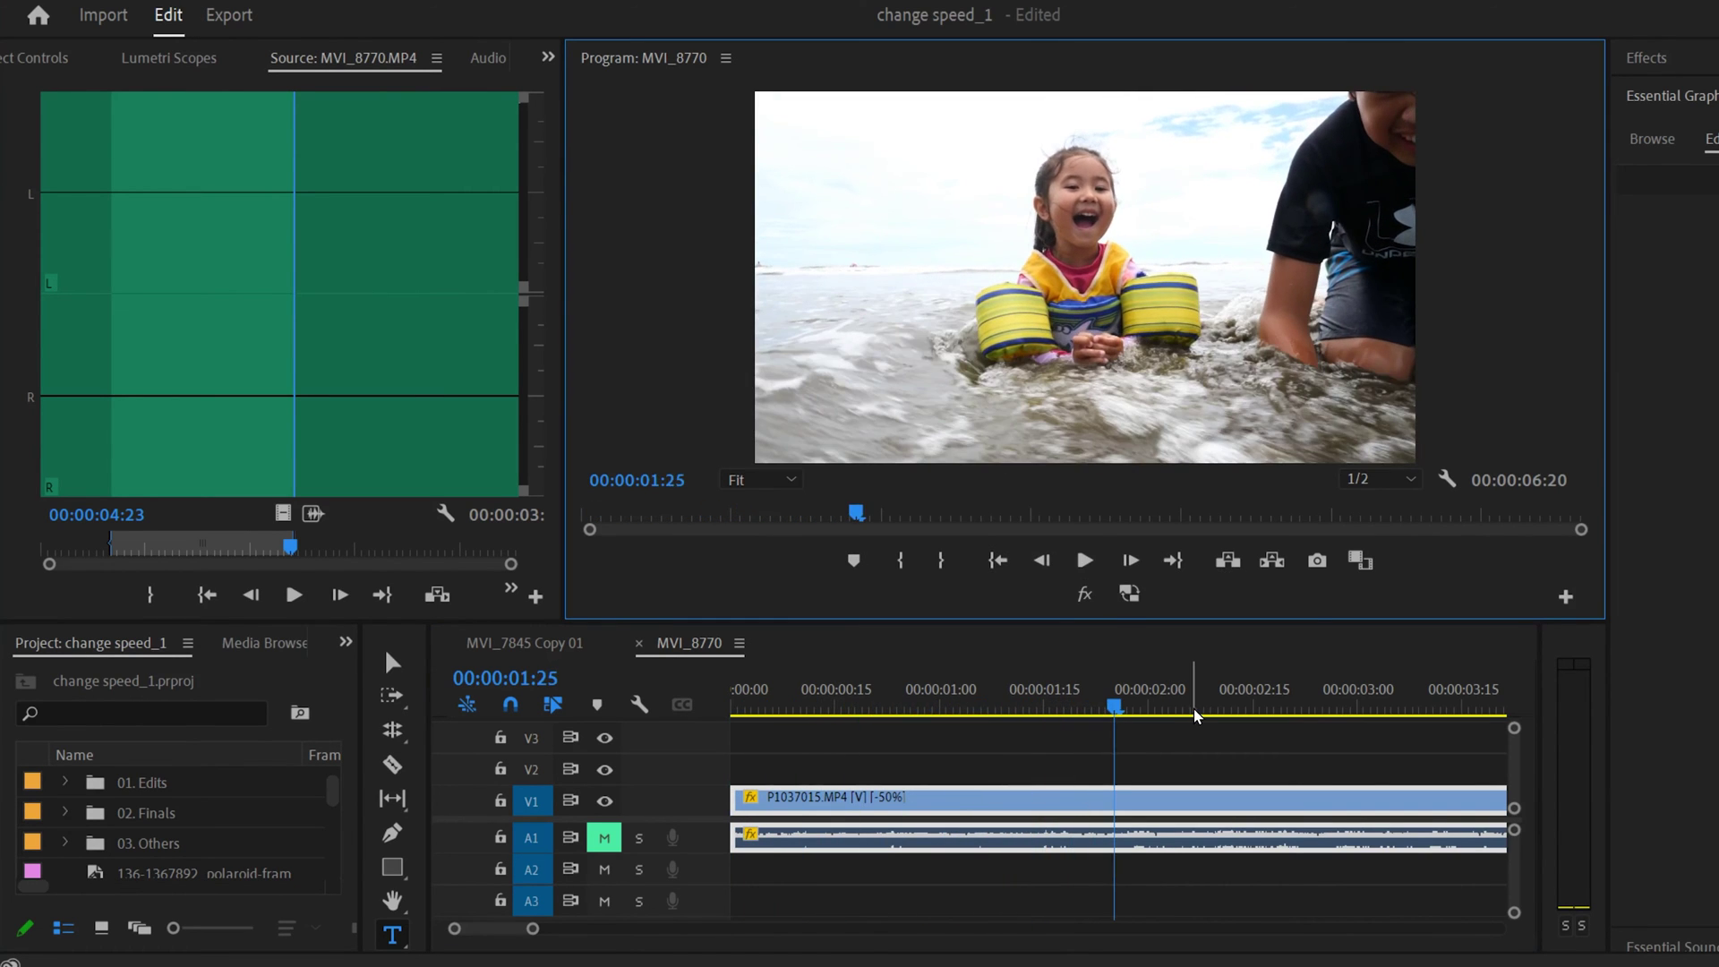
- Undo the slowed-down speed change, replay the clip, and scrub its first seconds
key(ctrl+z)
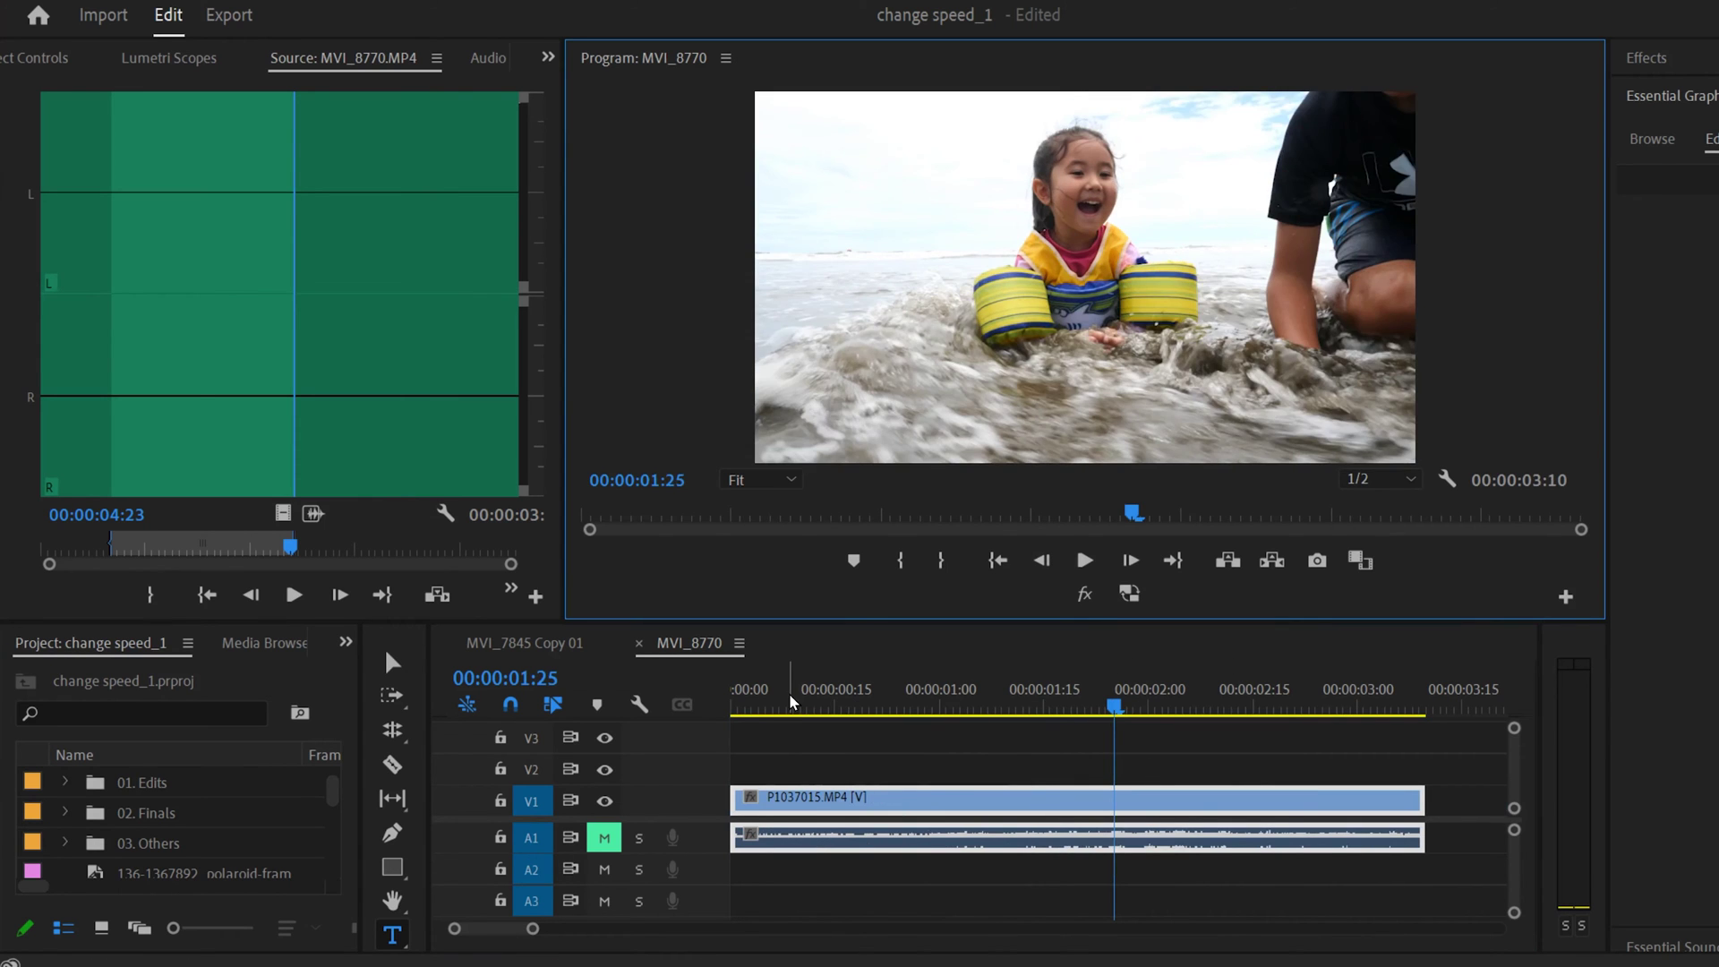
key(Home)
click(1083, 560)
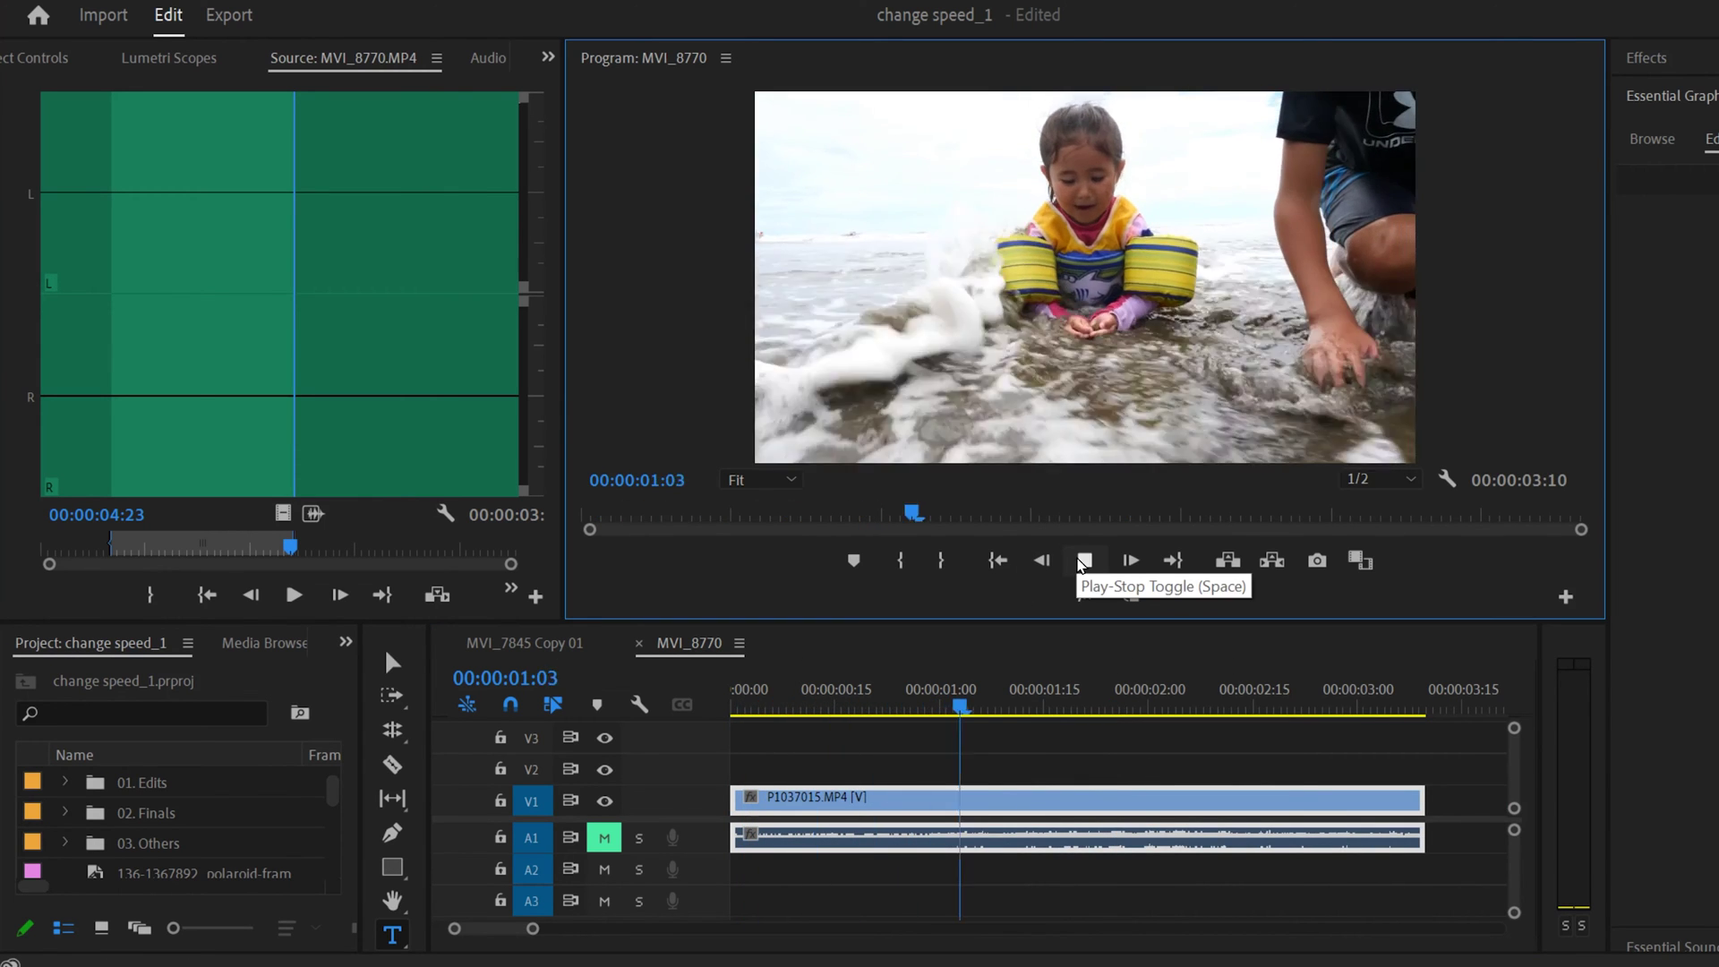
click(1082, 561)
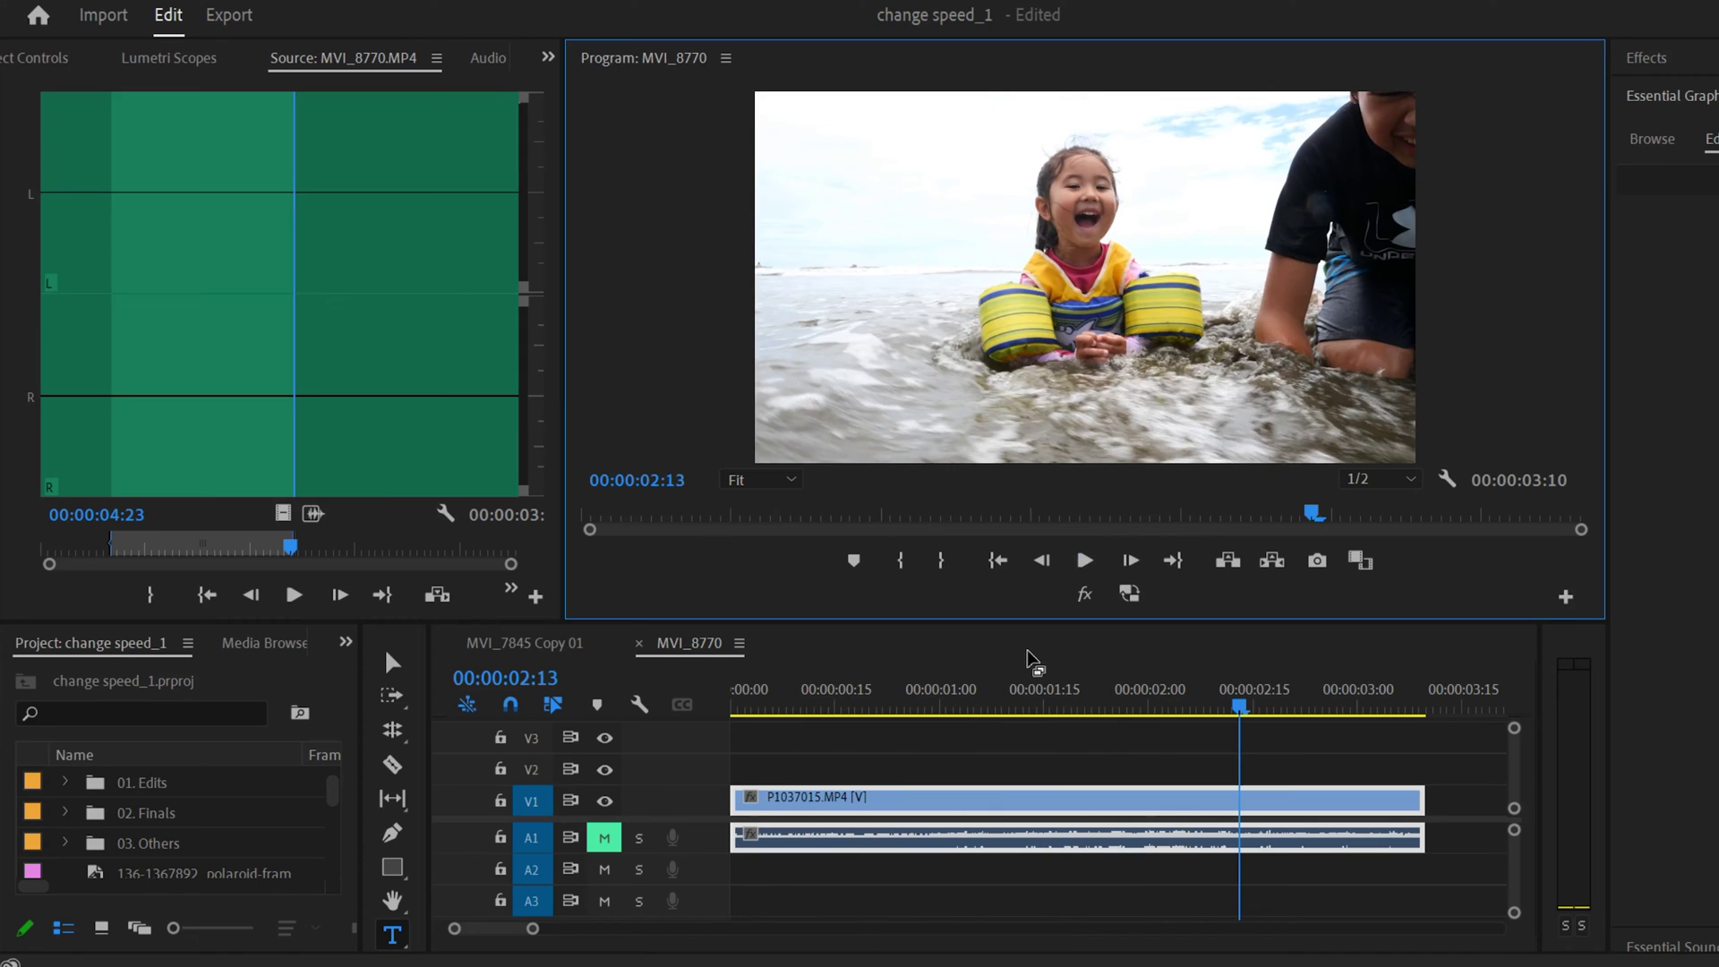
mouse_move(820, 698)
mouse_down()
mouse_move(775, 699)
mouse_move(1034, 691)
mouse_move(791, 673)
mouse_move(822, 676)
mouse_up()
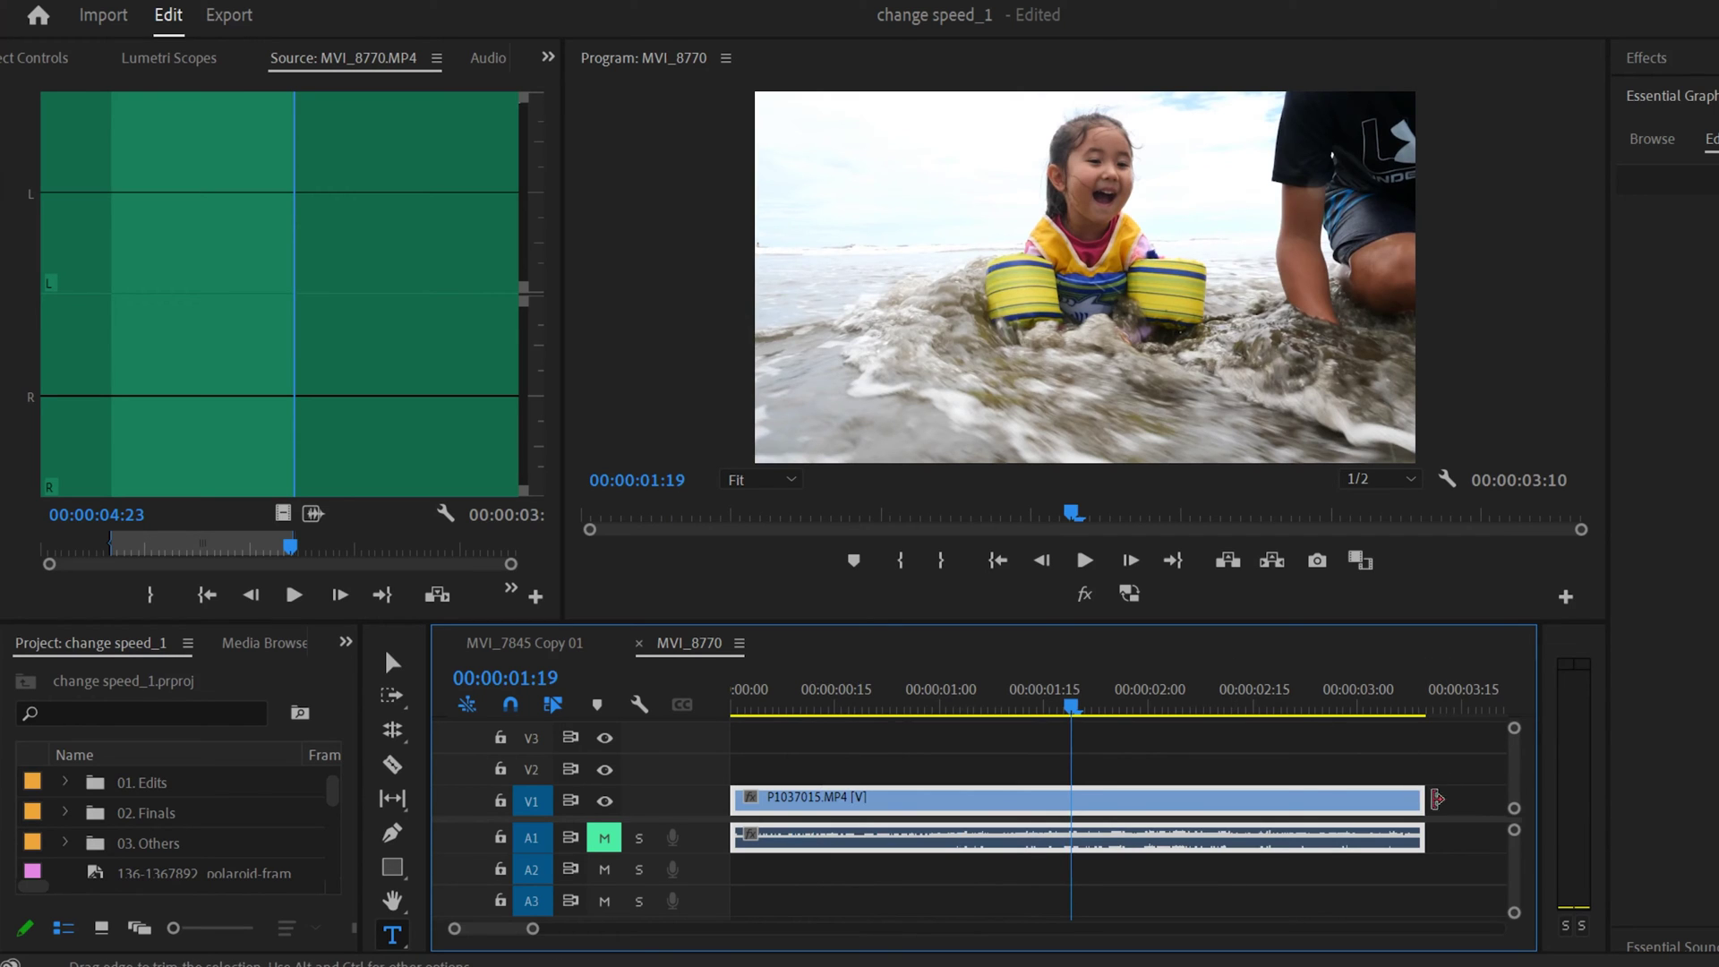
- Trim P1037015 to end at 00:00:01:19 and Alt-drag a duplicate right after it
drag(1435, 802, 1075, 809)
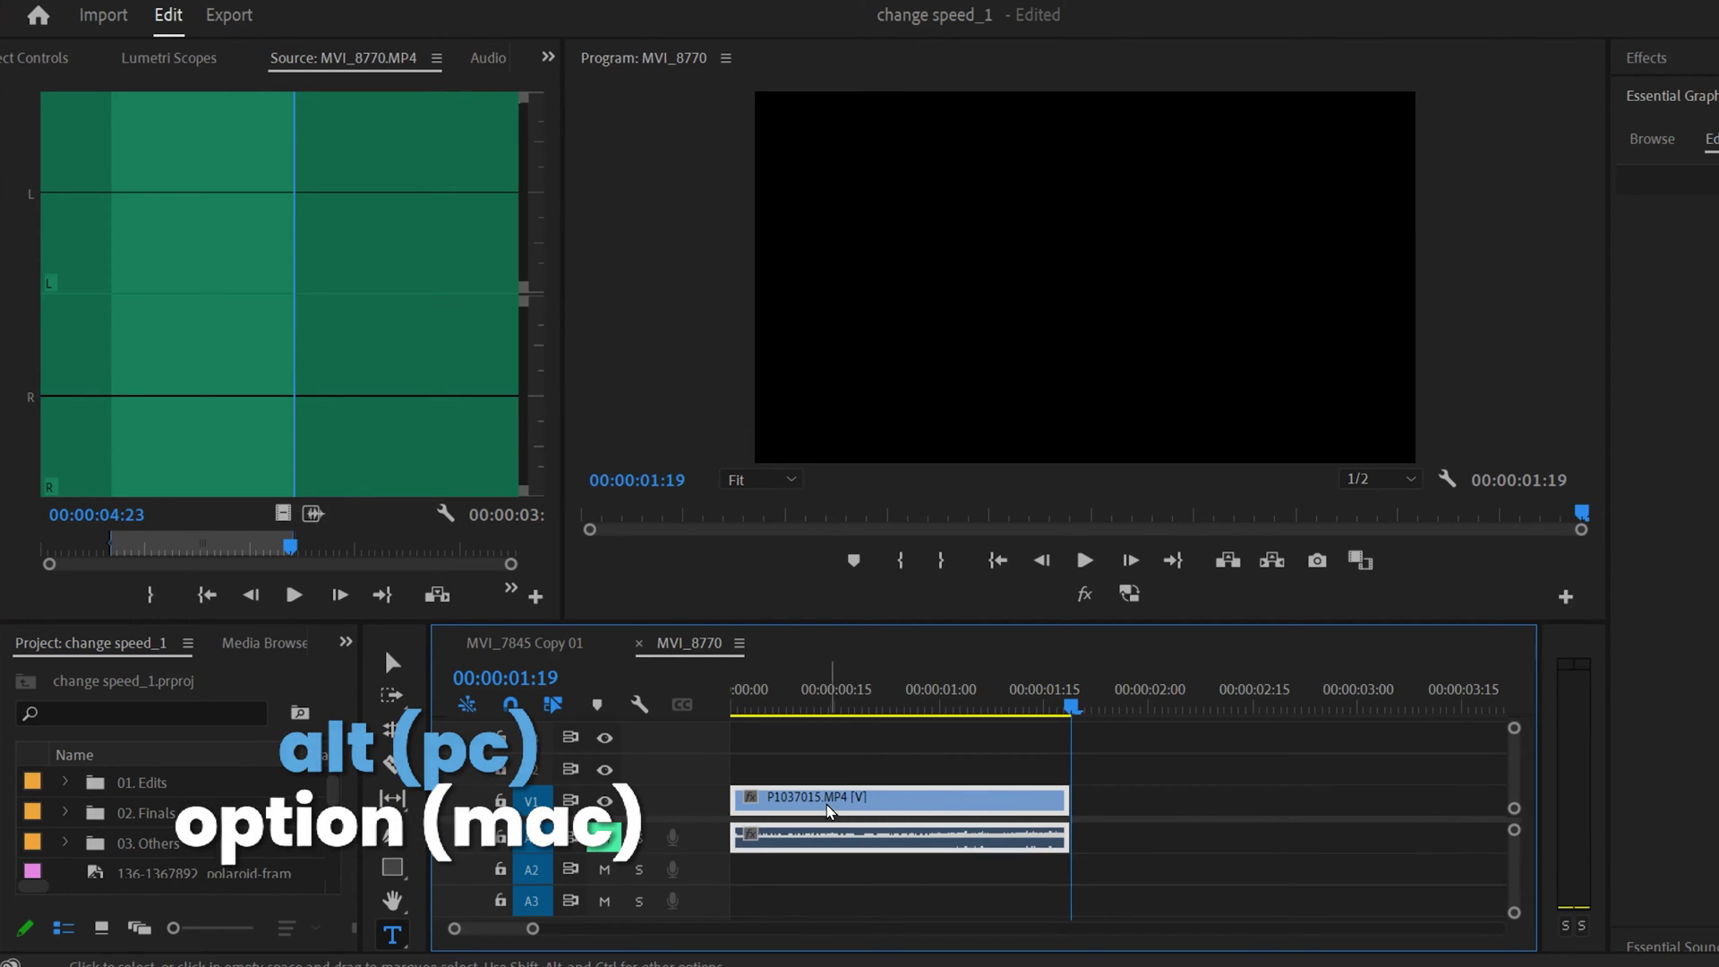
drag(844, 811, 1184, 810)
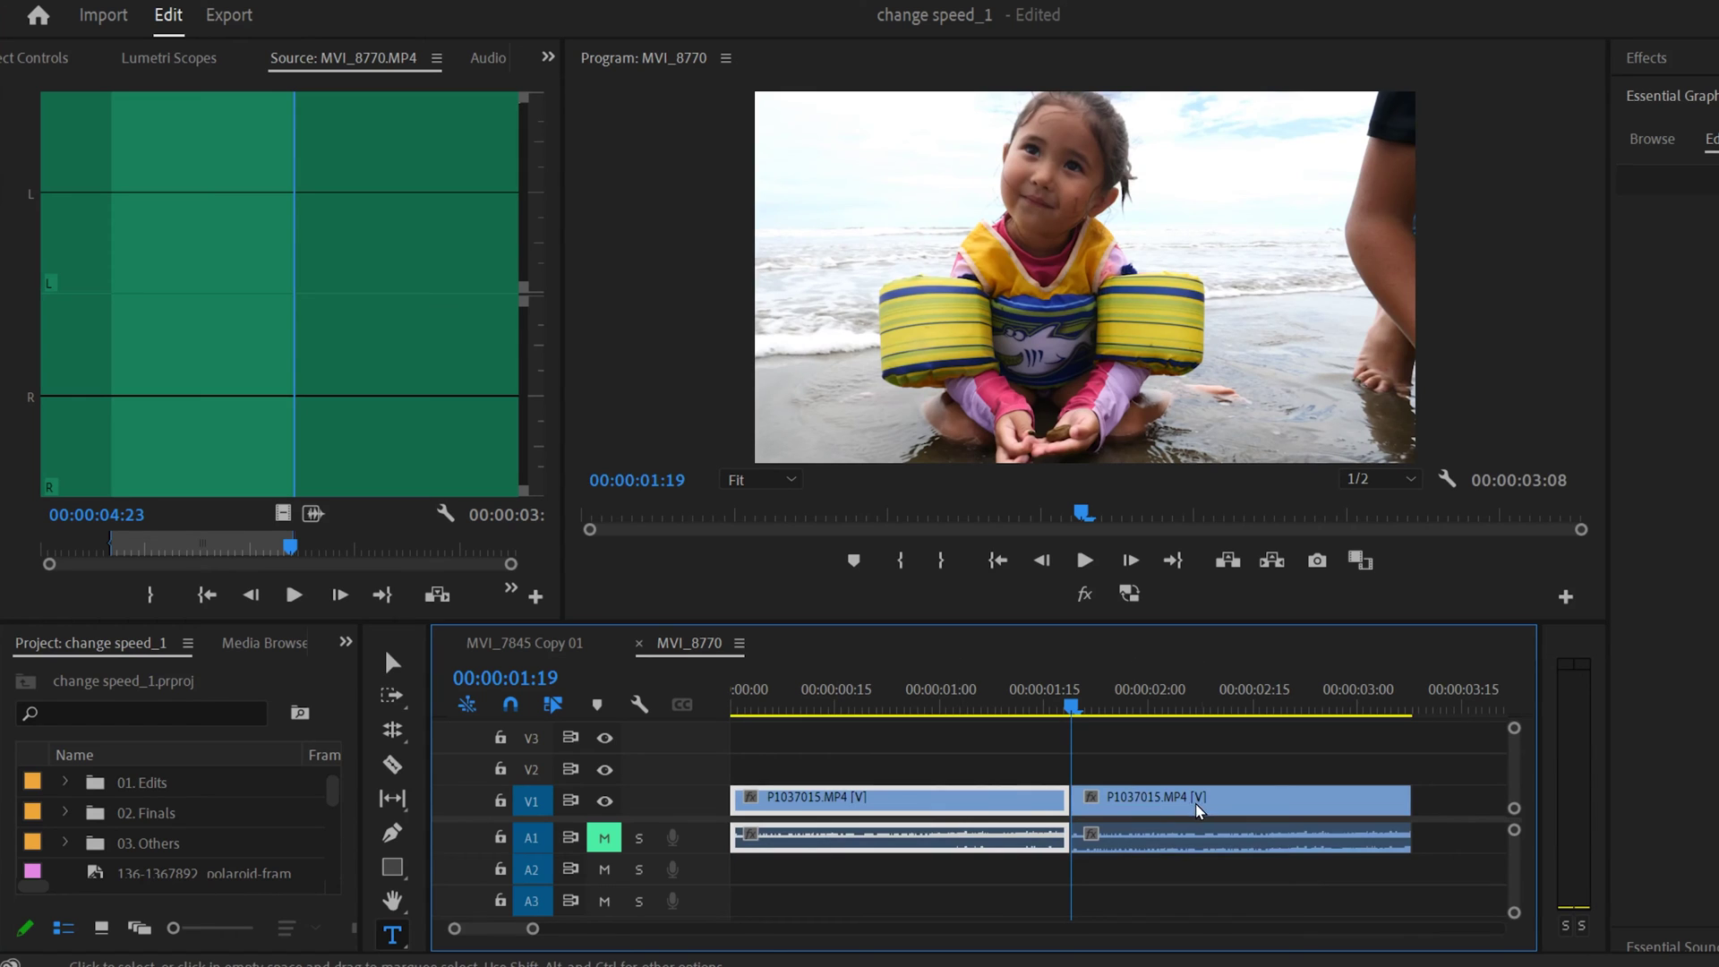
click(1198, 809)
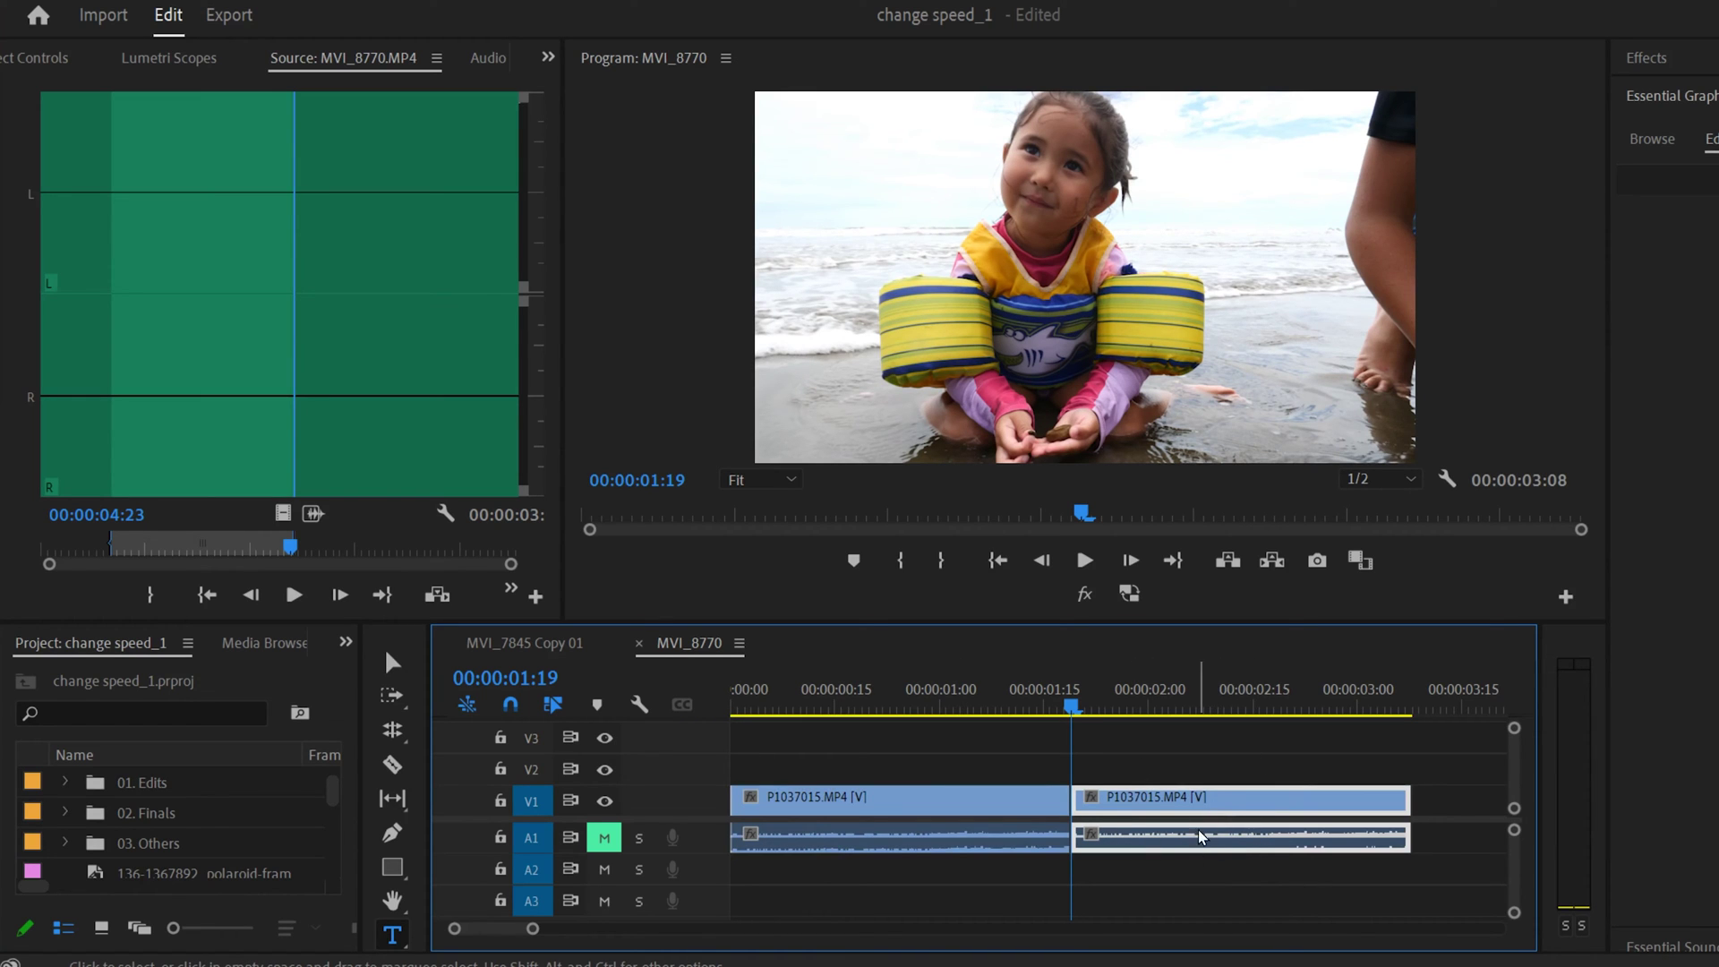
- Set the duplicate P1037015 copy to Reverse Speed at -100% and play the boomerang
right_click(1230, 803)
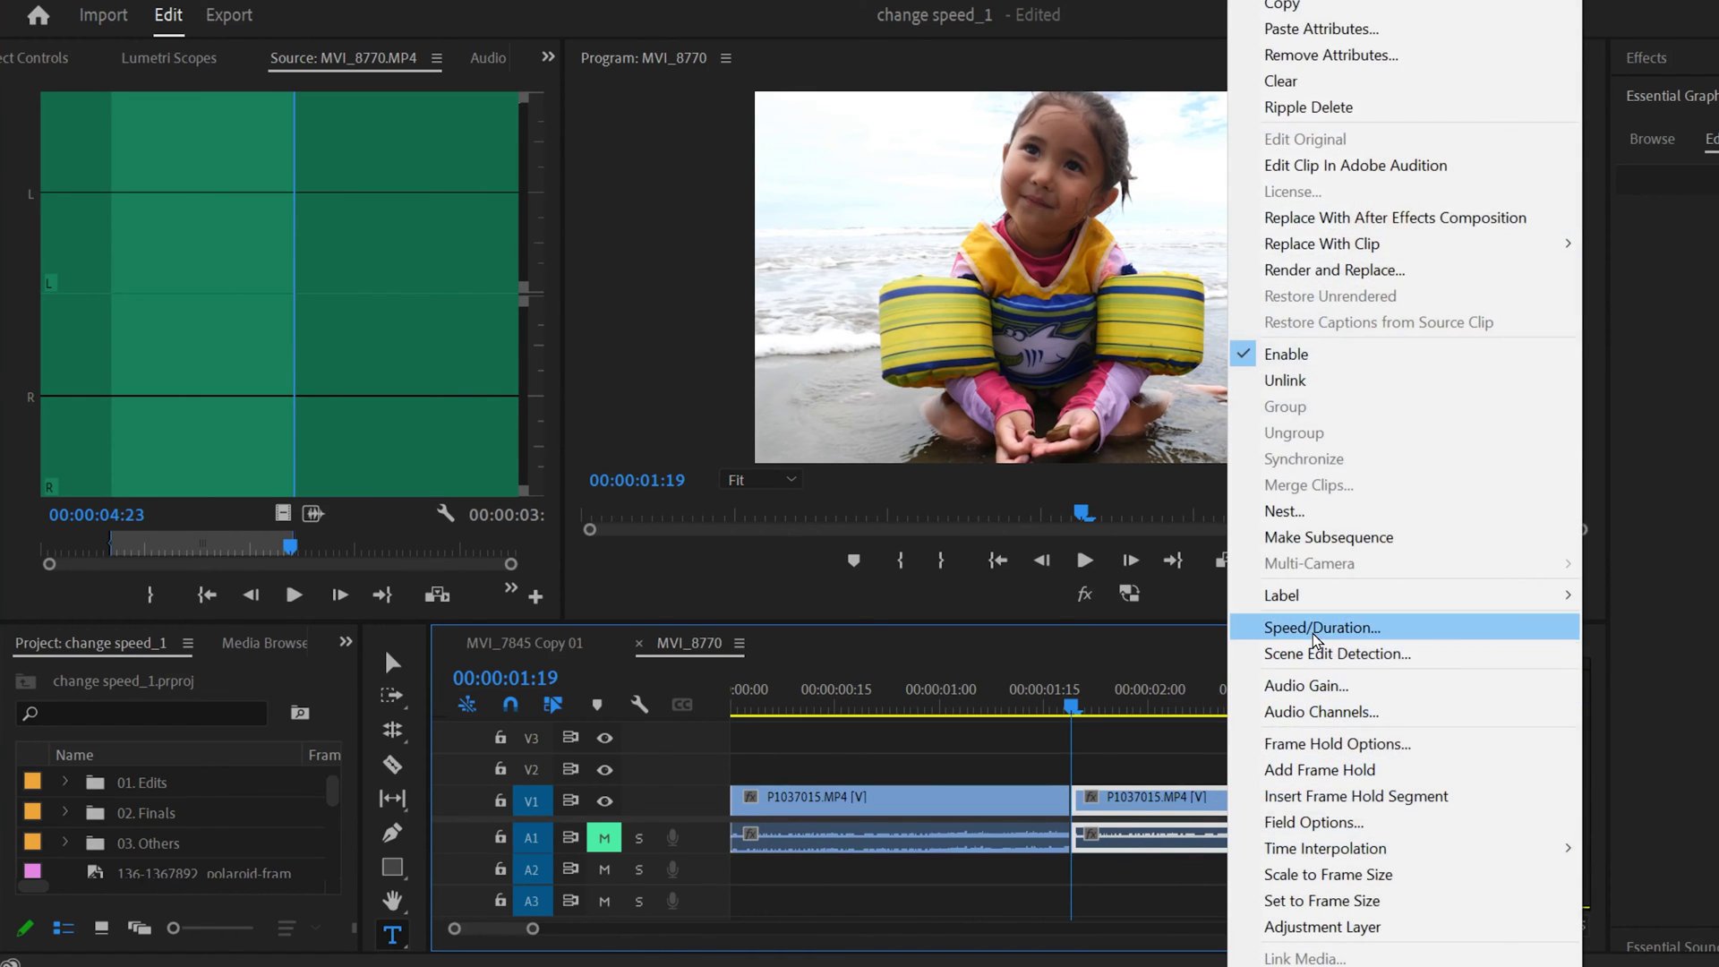
click(1289, 623)
click(826, 465)
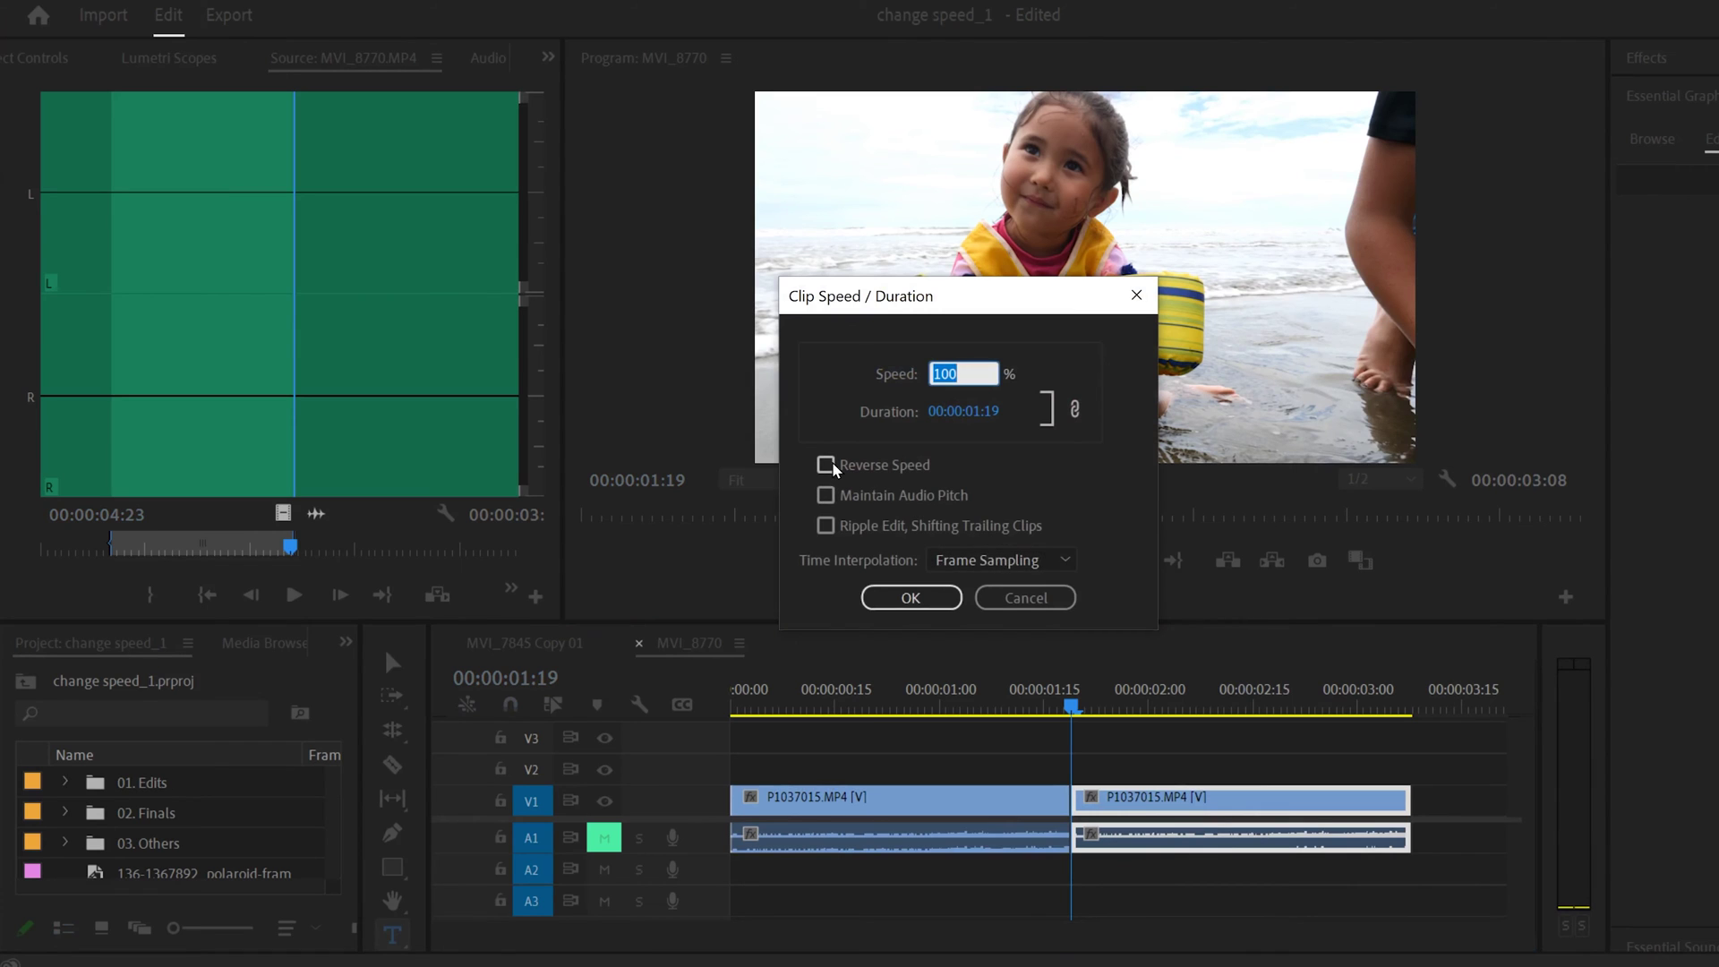
click(911, 597)
key(Home)
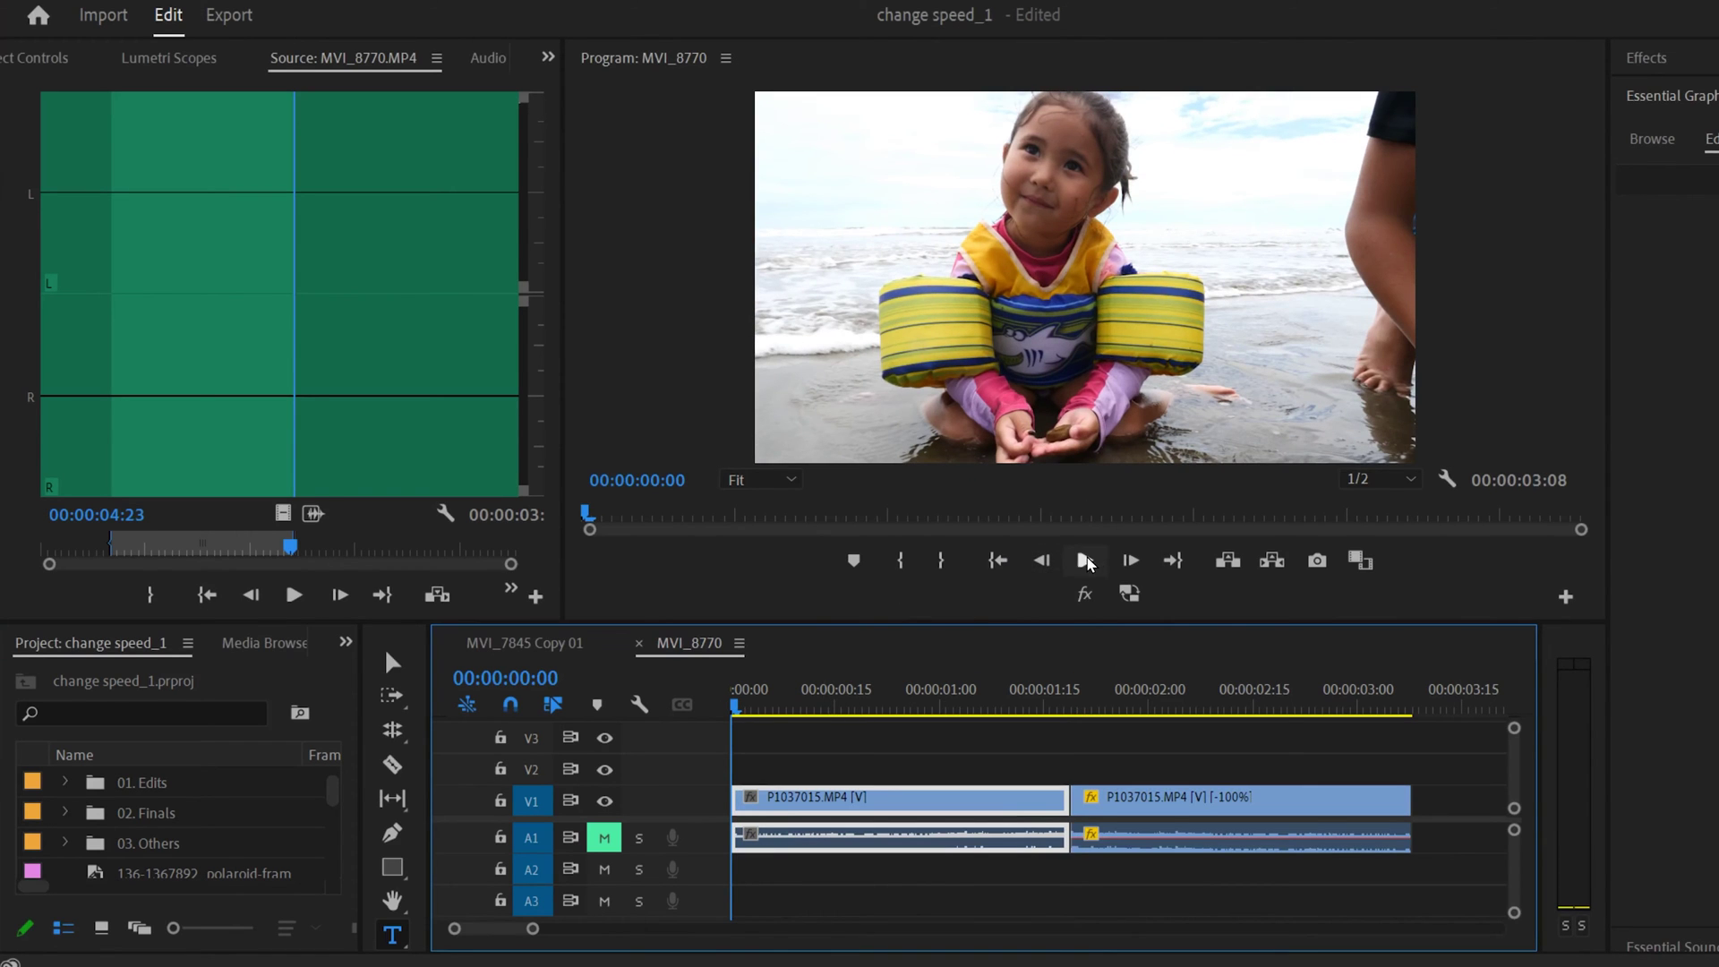
click(1084, 560)
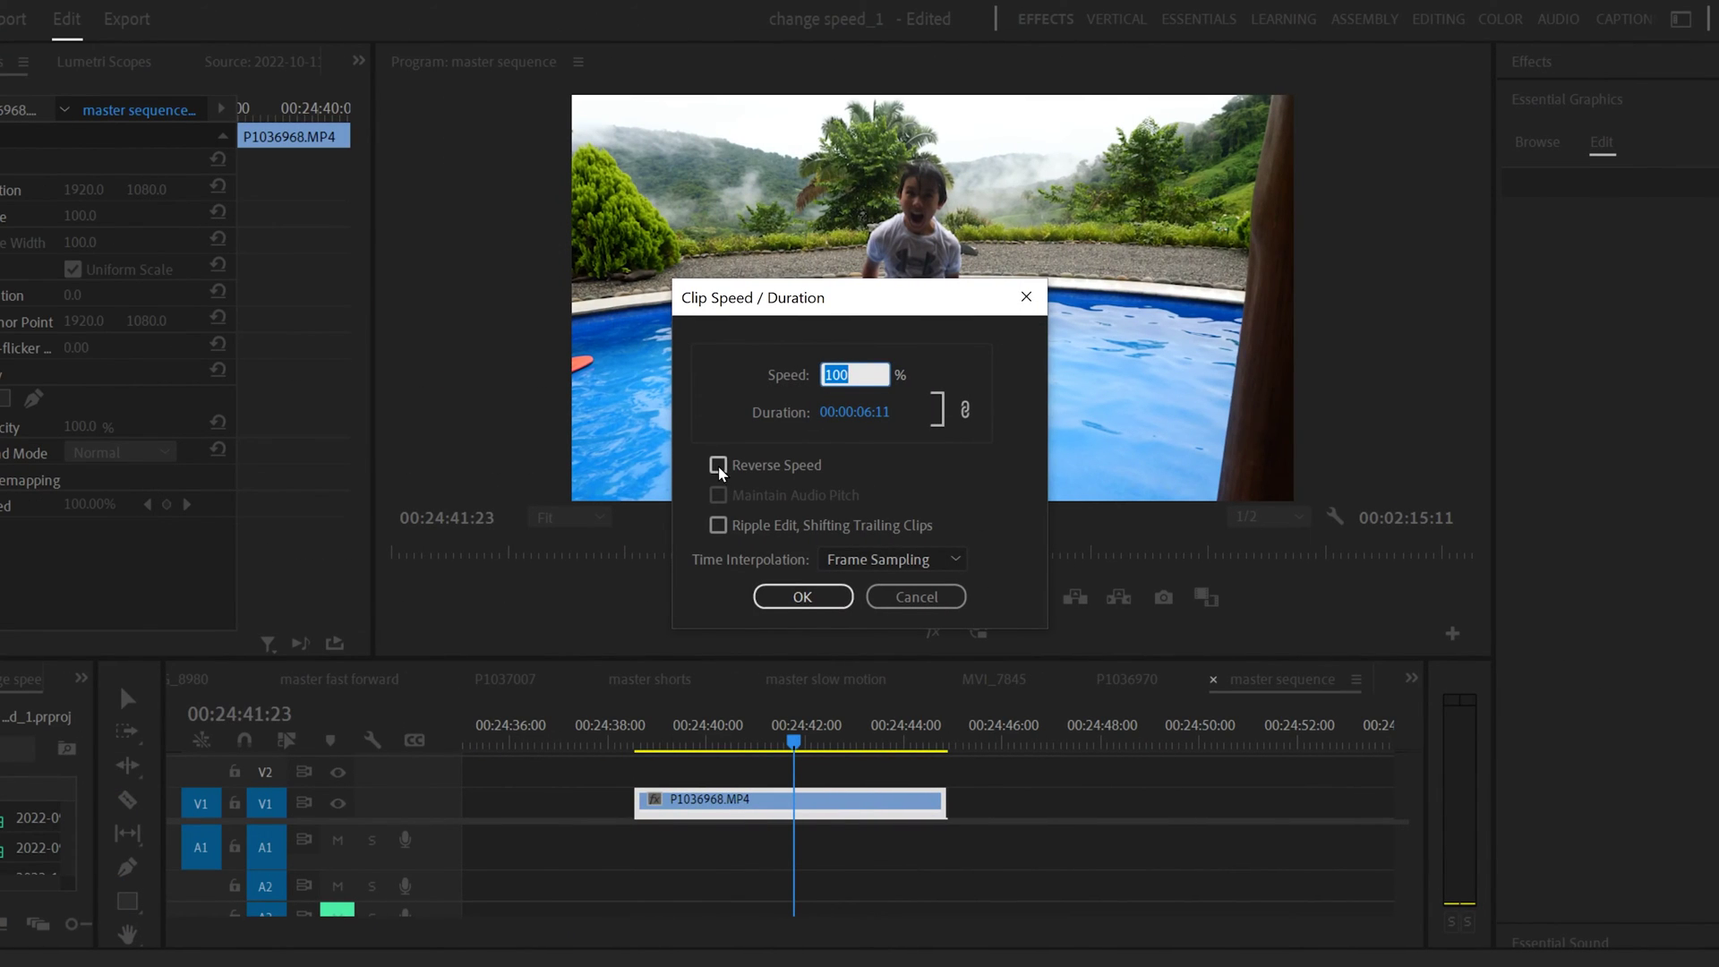
- Reverse the P1036968 pool clip at 60% speed and play it back
click(718, 467)
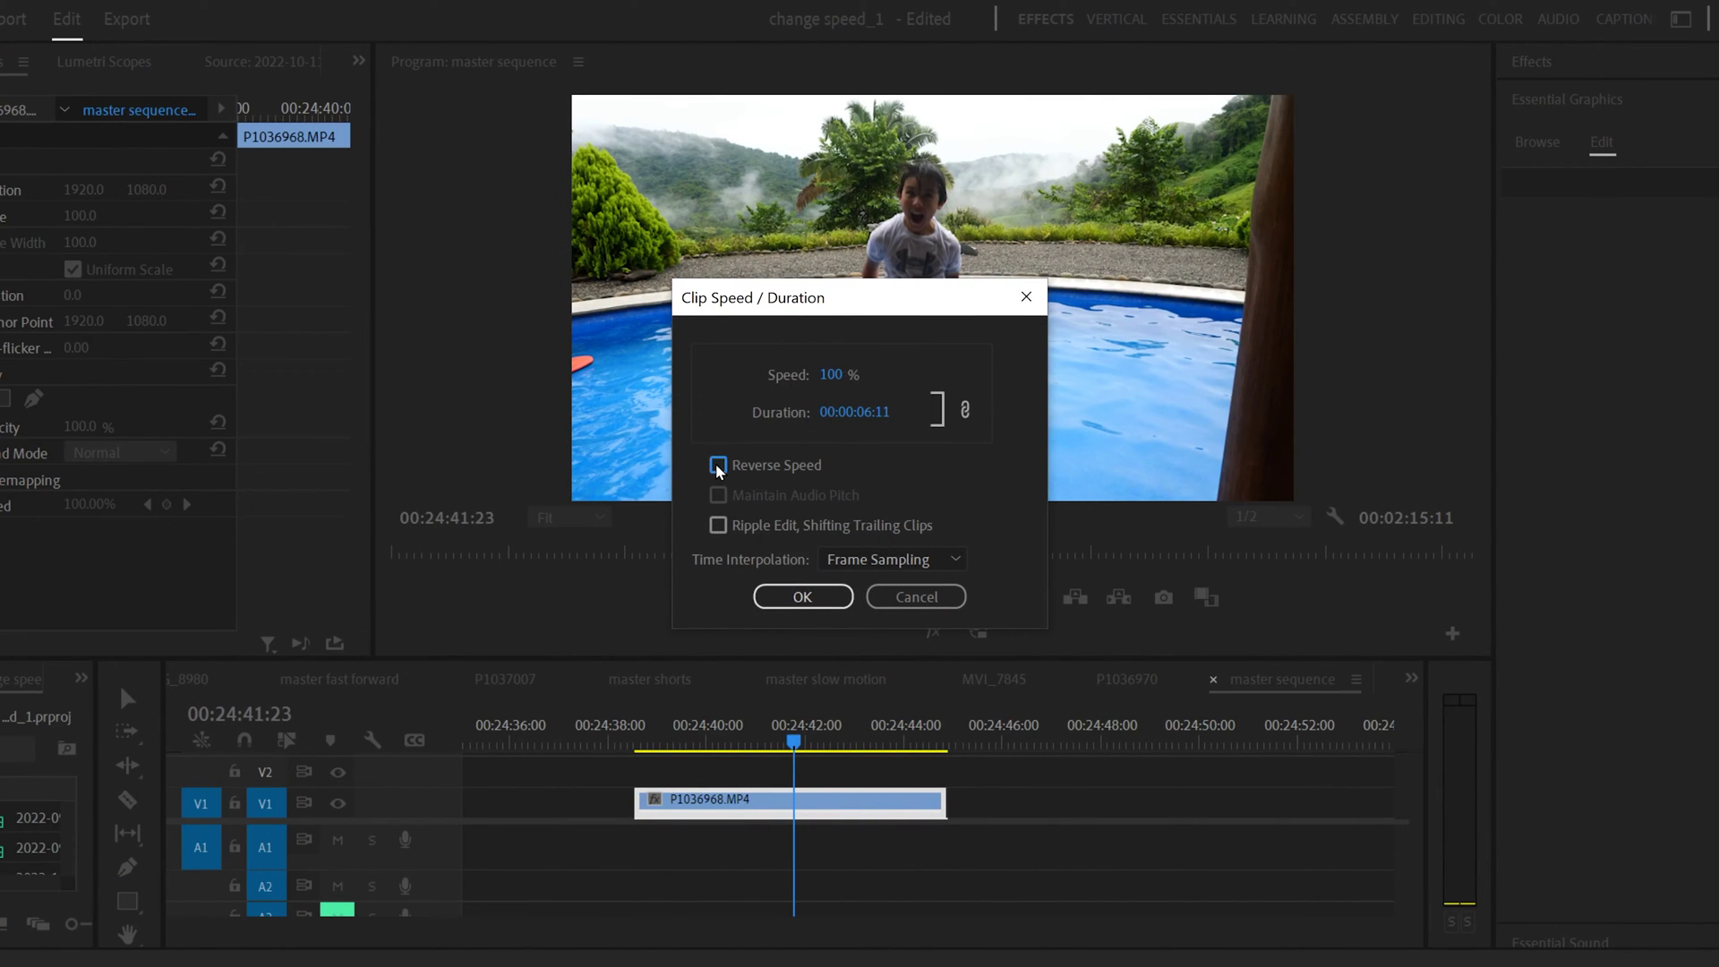
click(831, 376)
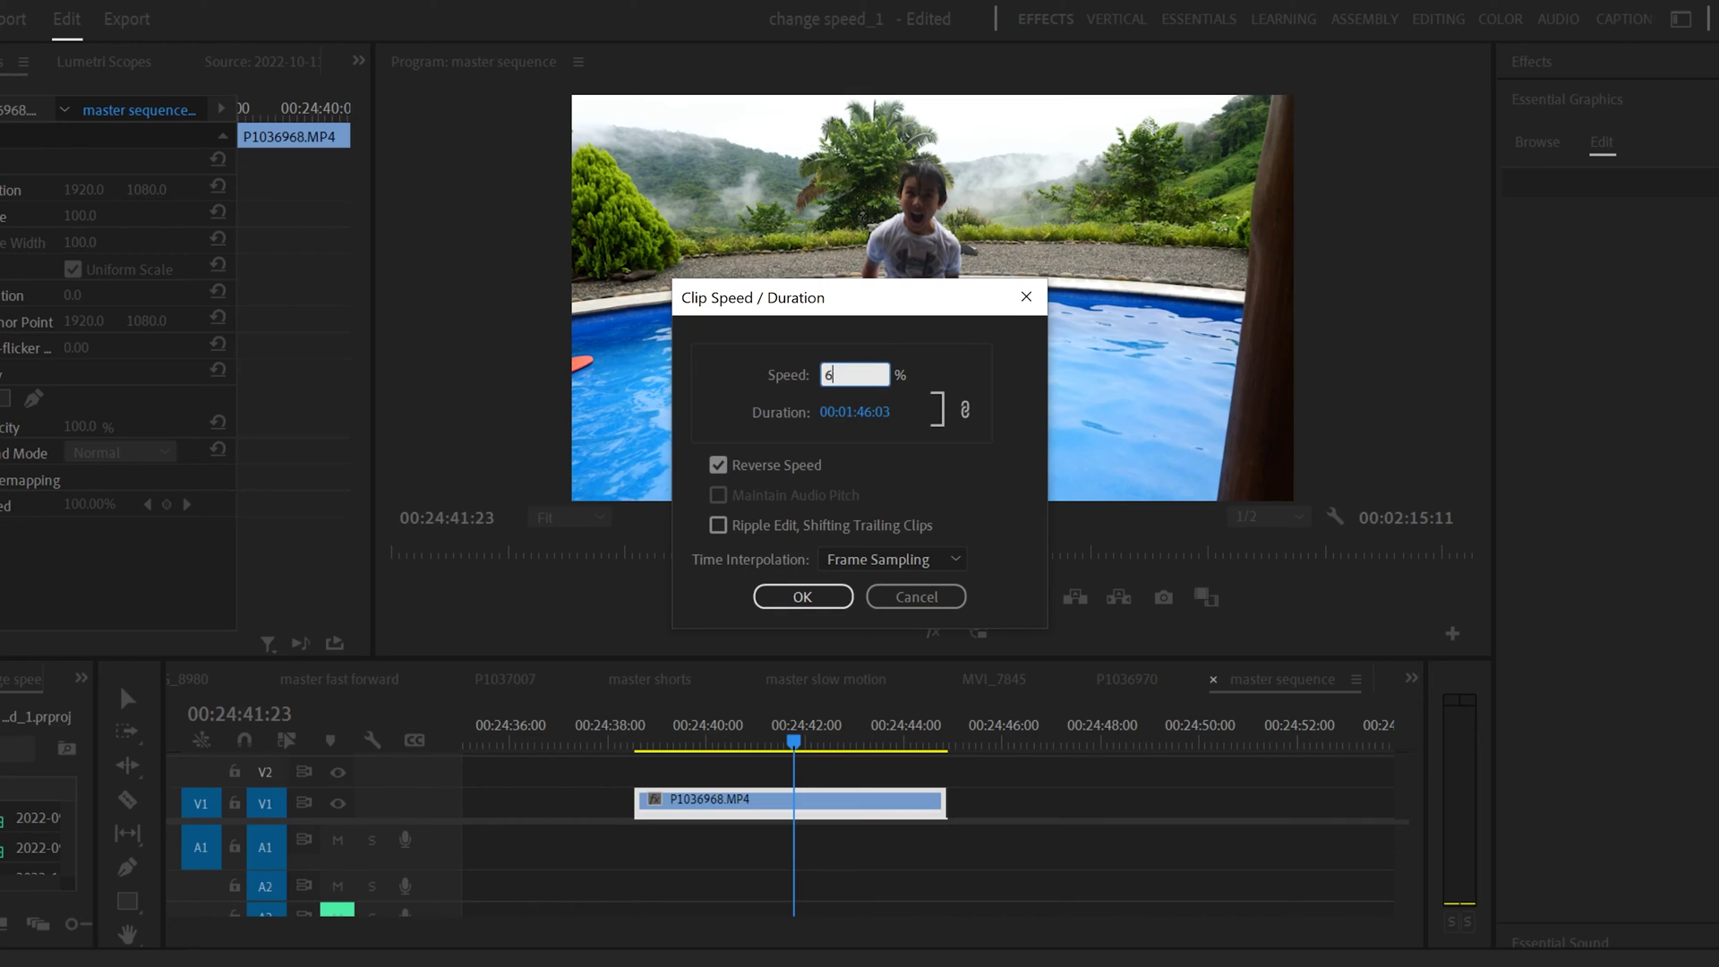
click(802, 596)
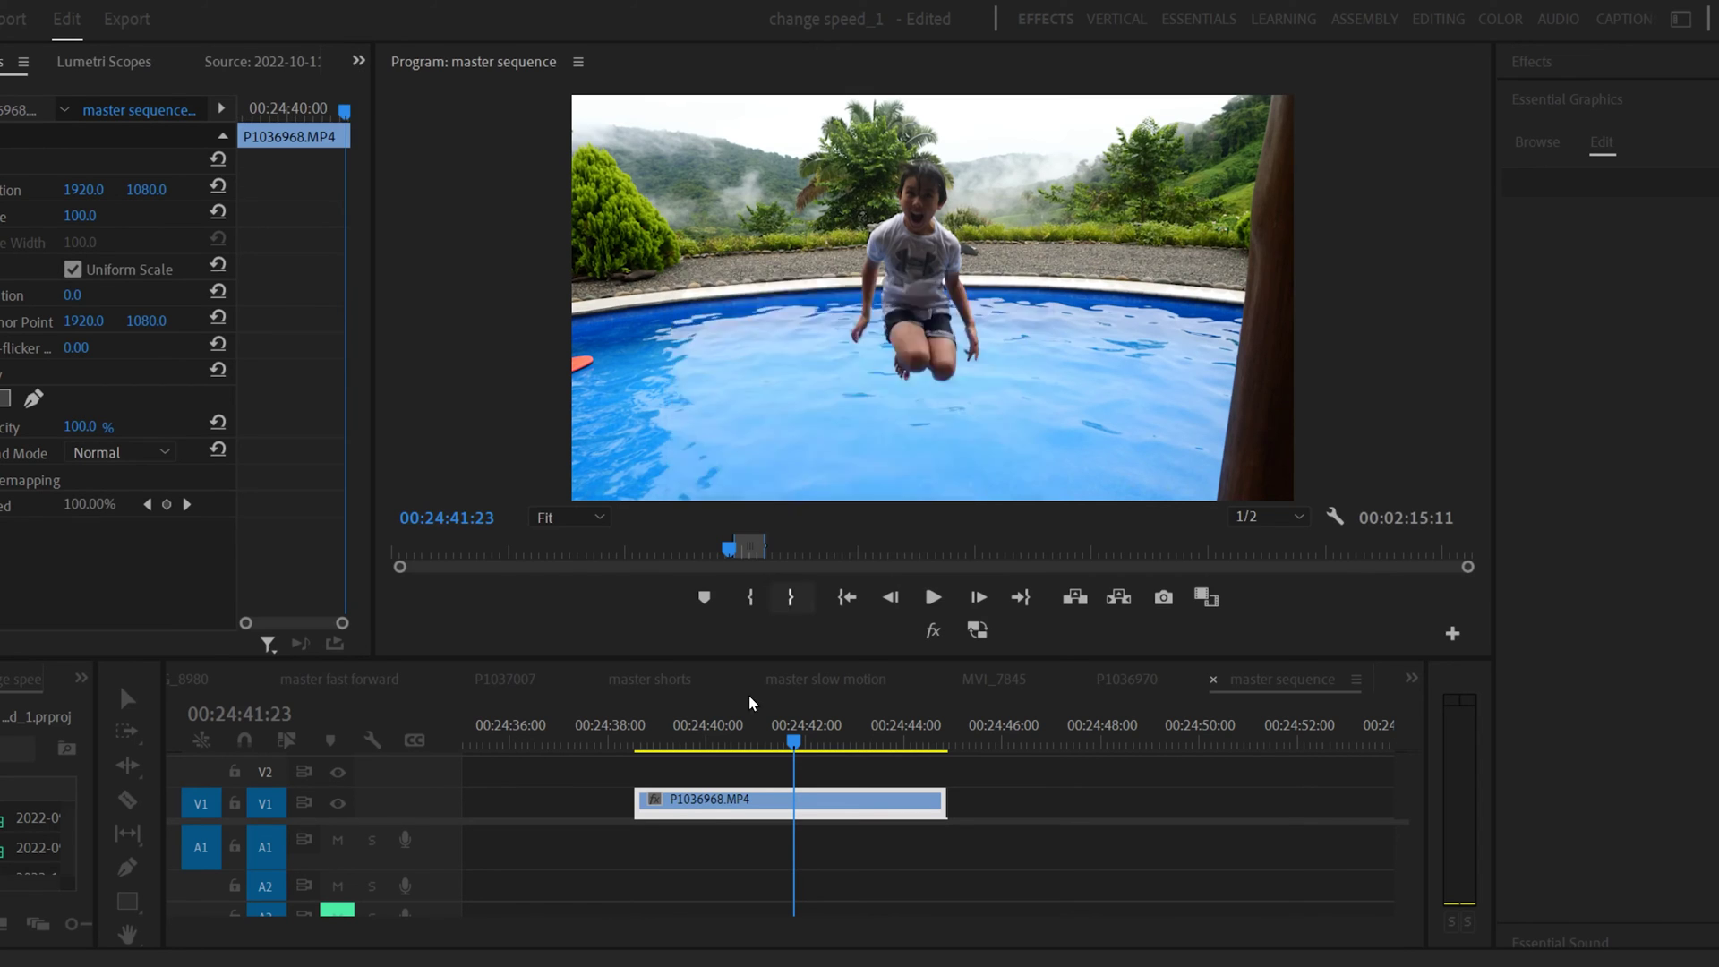
click(661, 736)
click(933, 598)
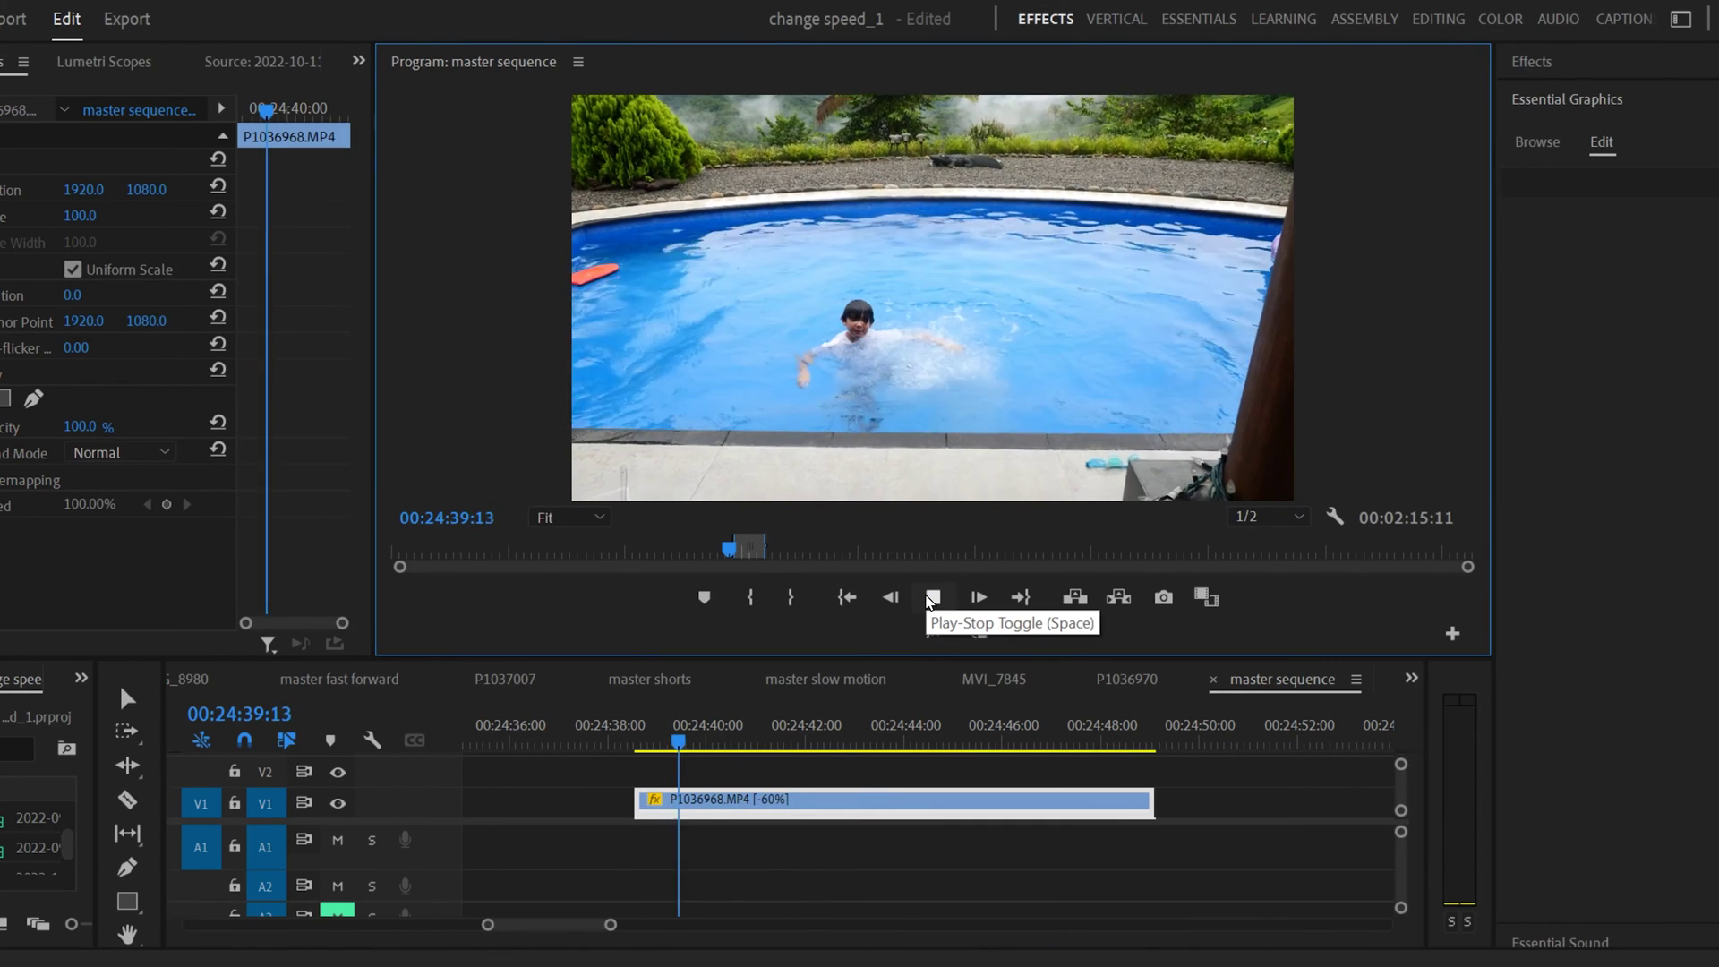
click(933, 598)
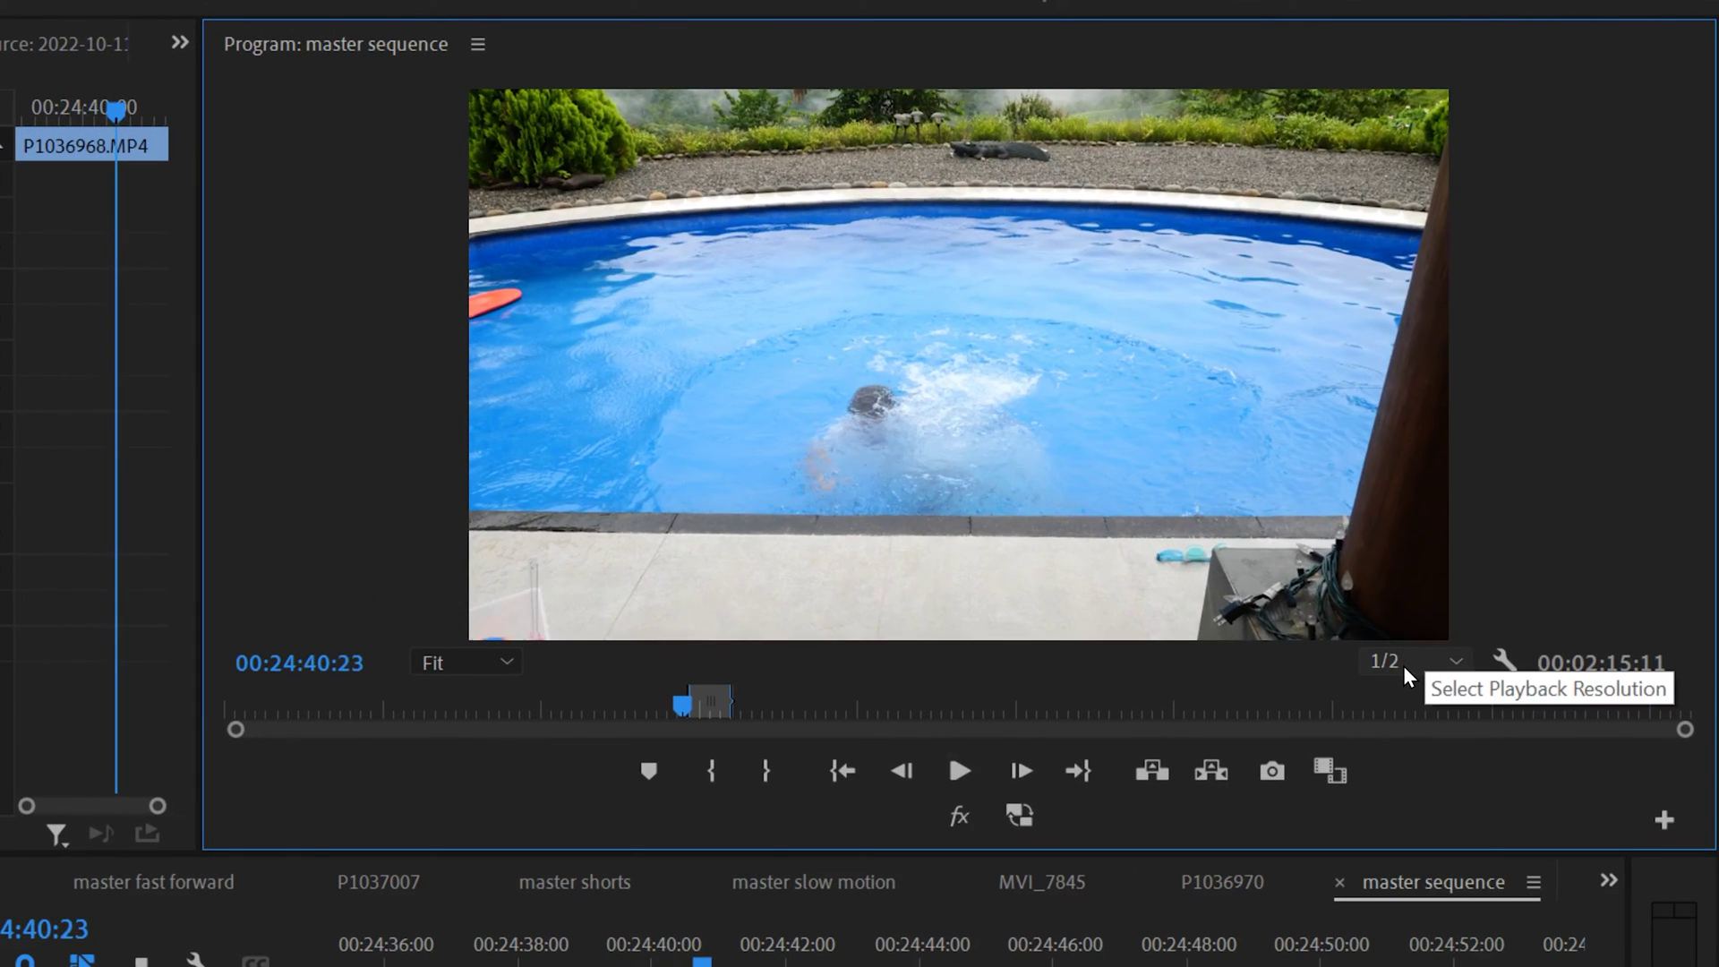
click(1403, 664)
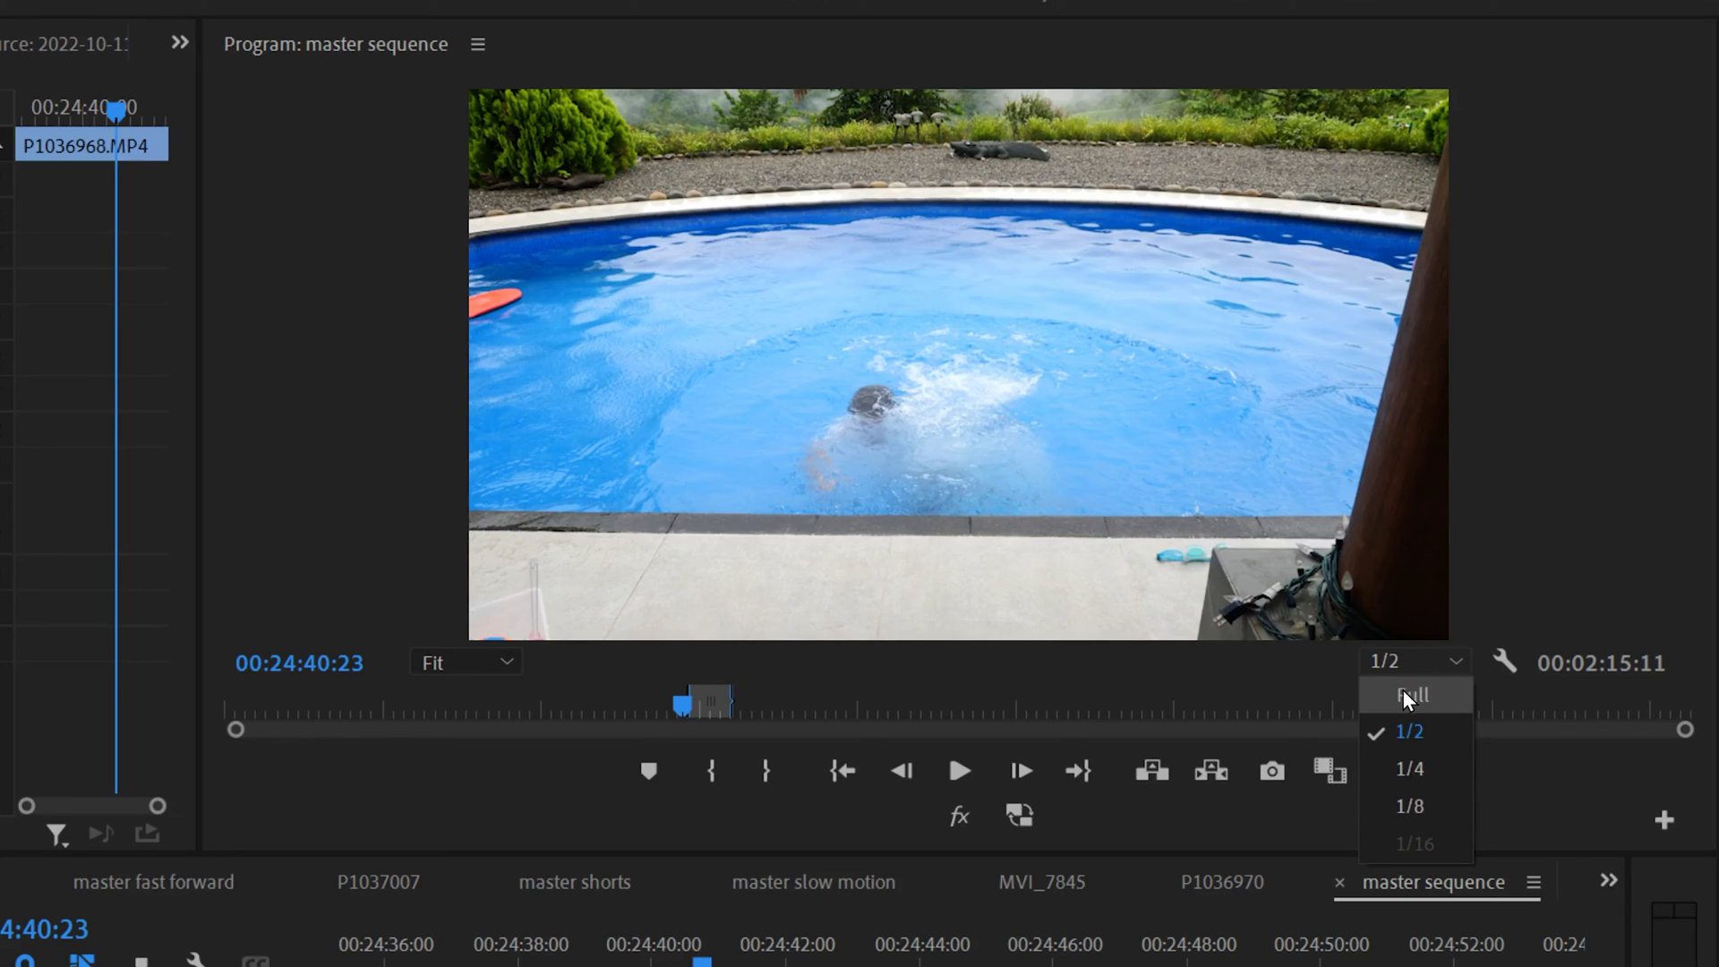
click(1418, 735)
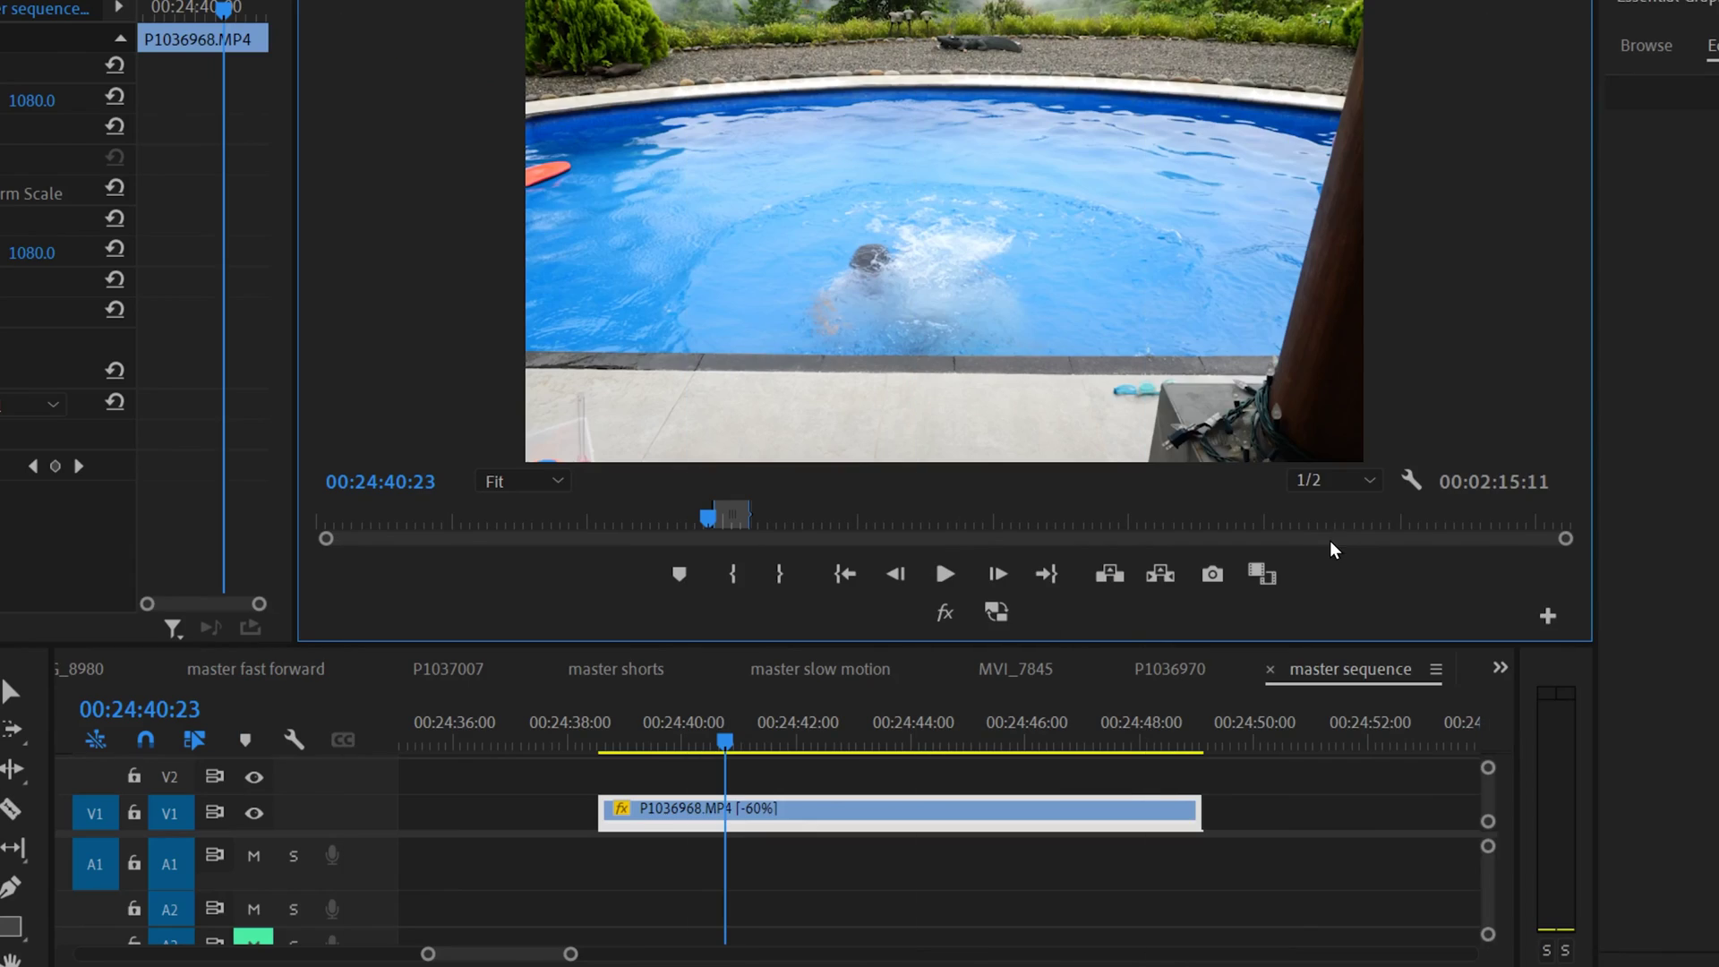
click(585, 740)
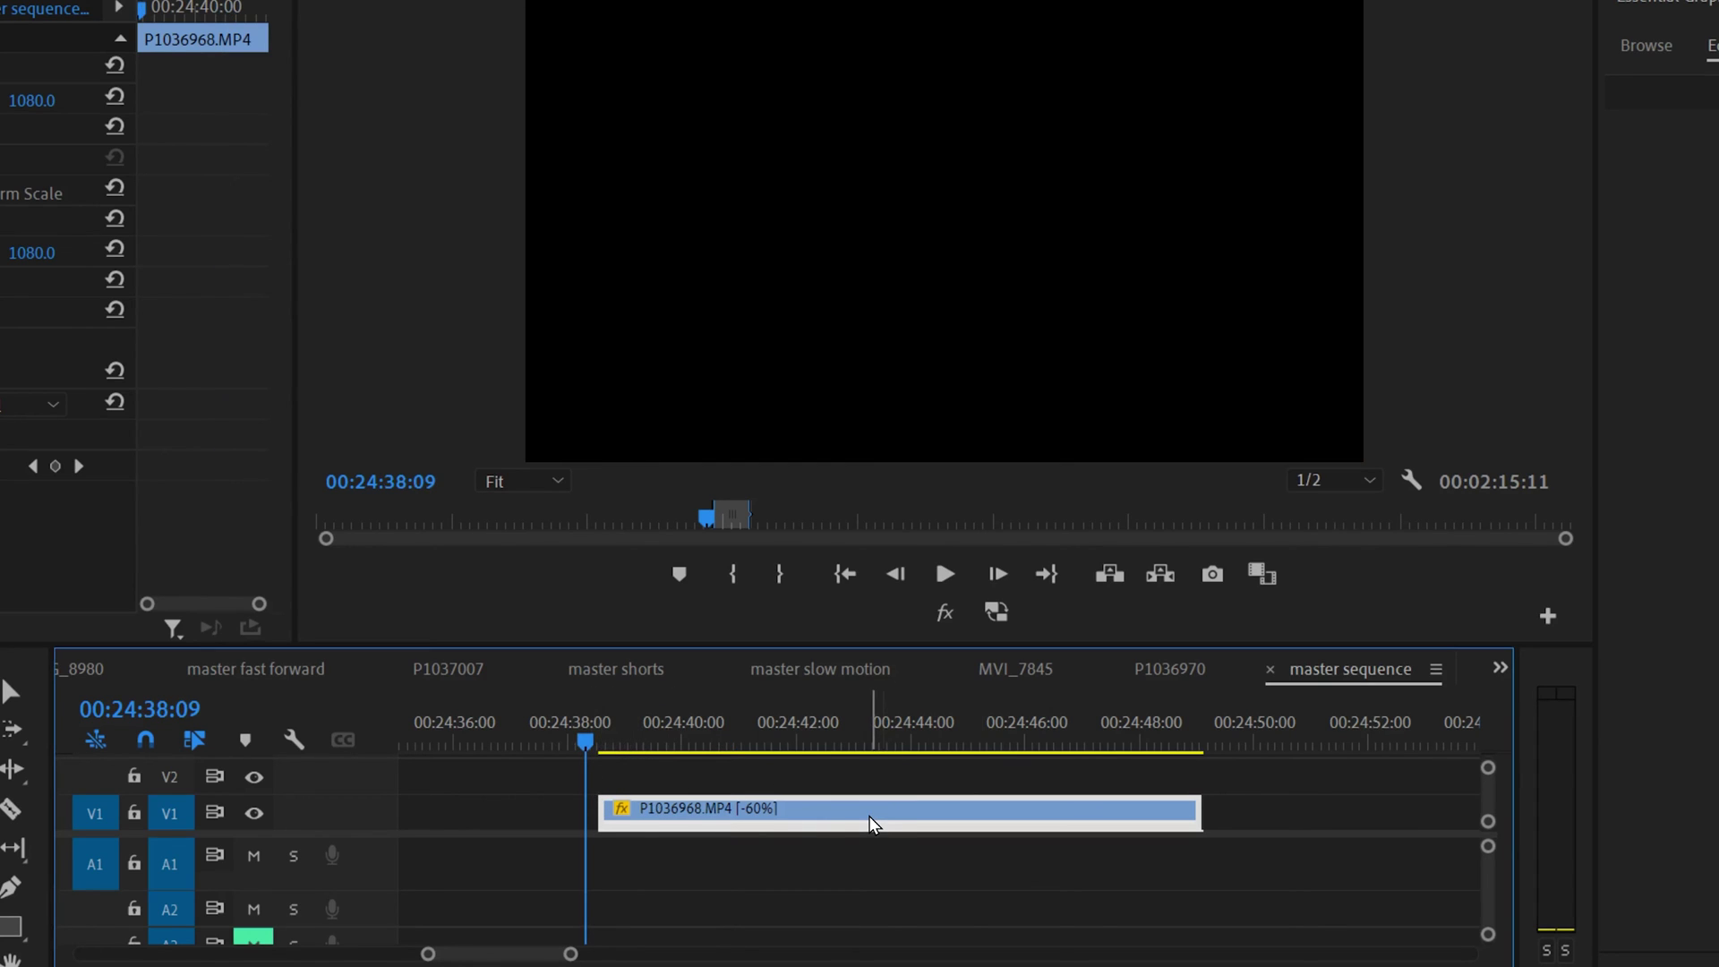
key(i)
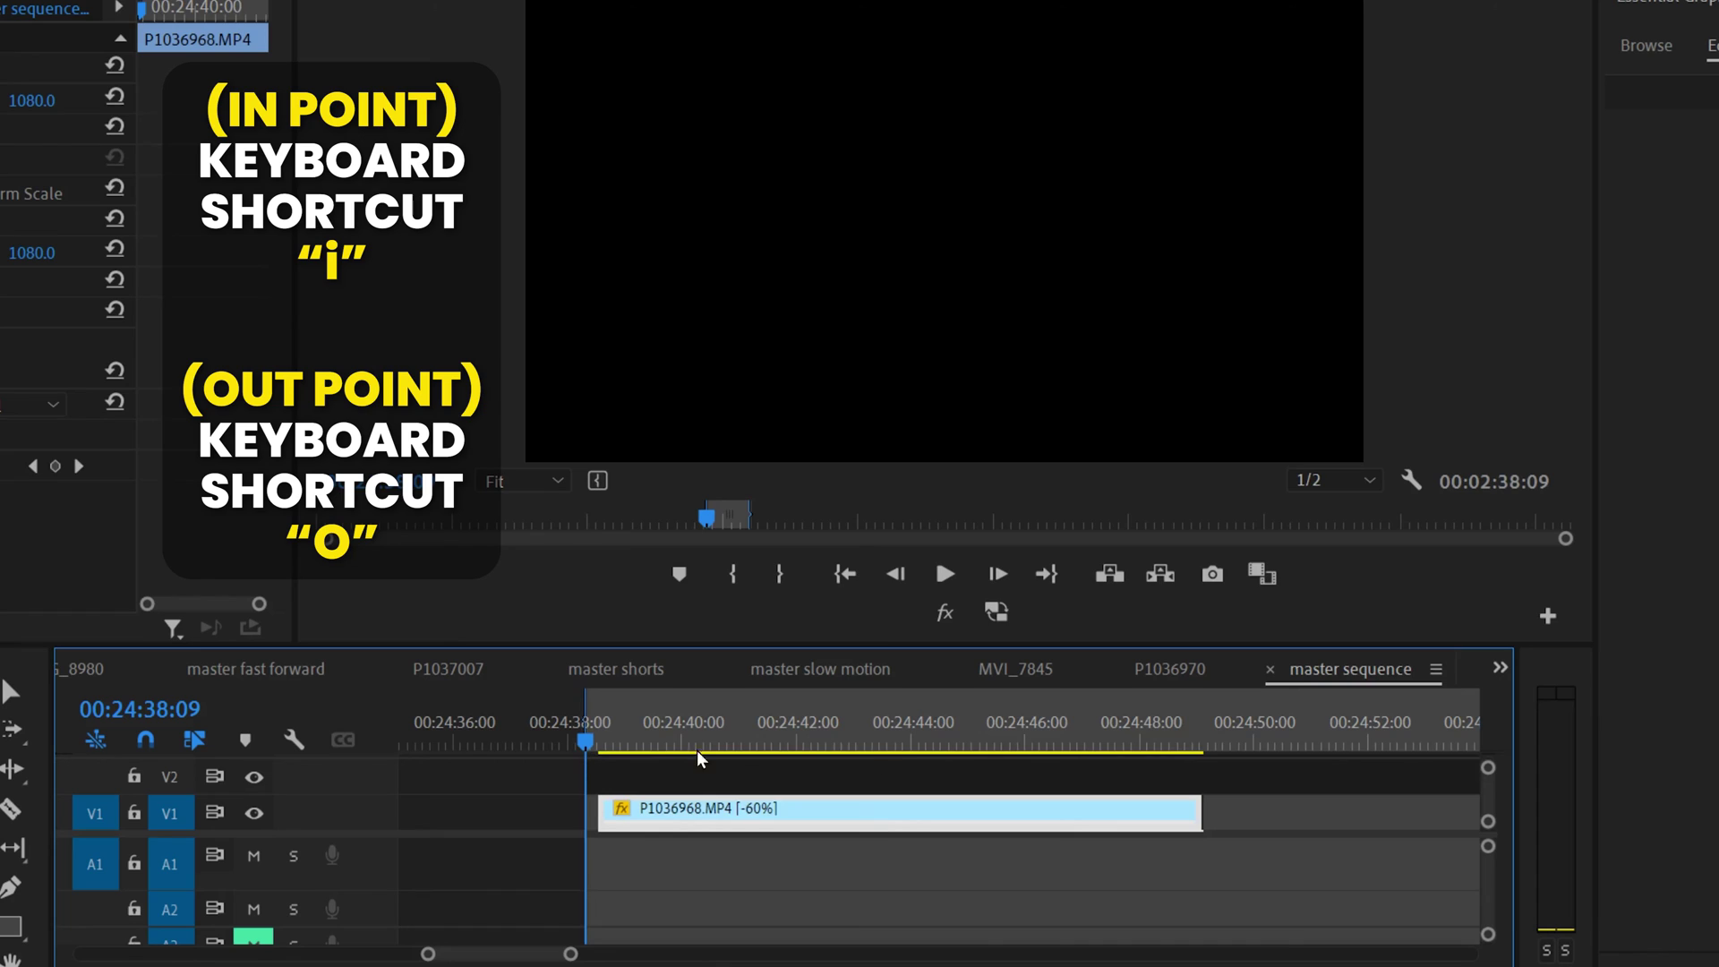
- Mark an Out point at 00:24:49:11 after the pool clip and render In to Out
click(1220, 732)
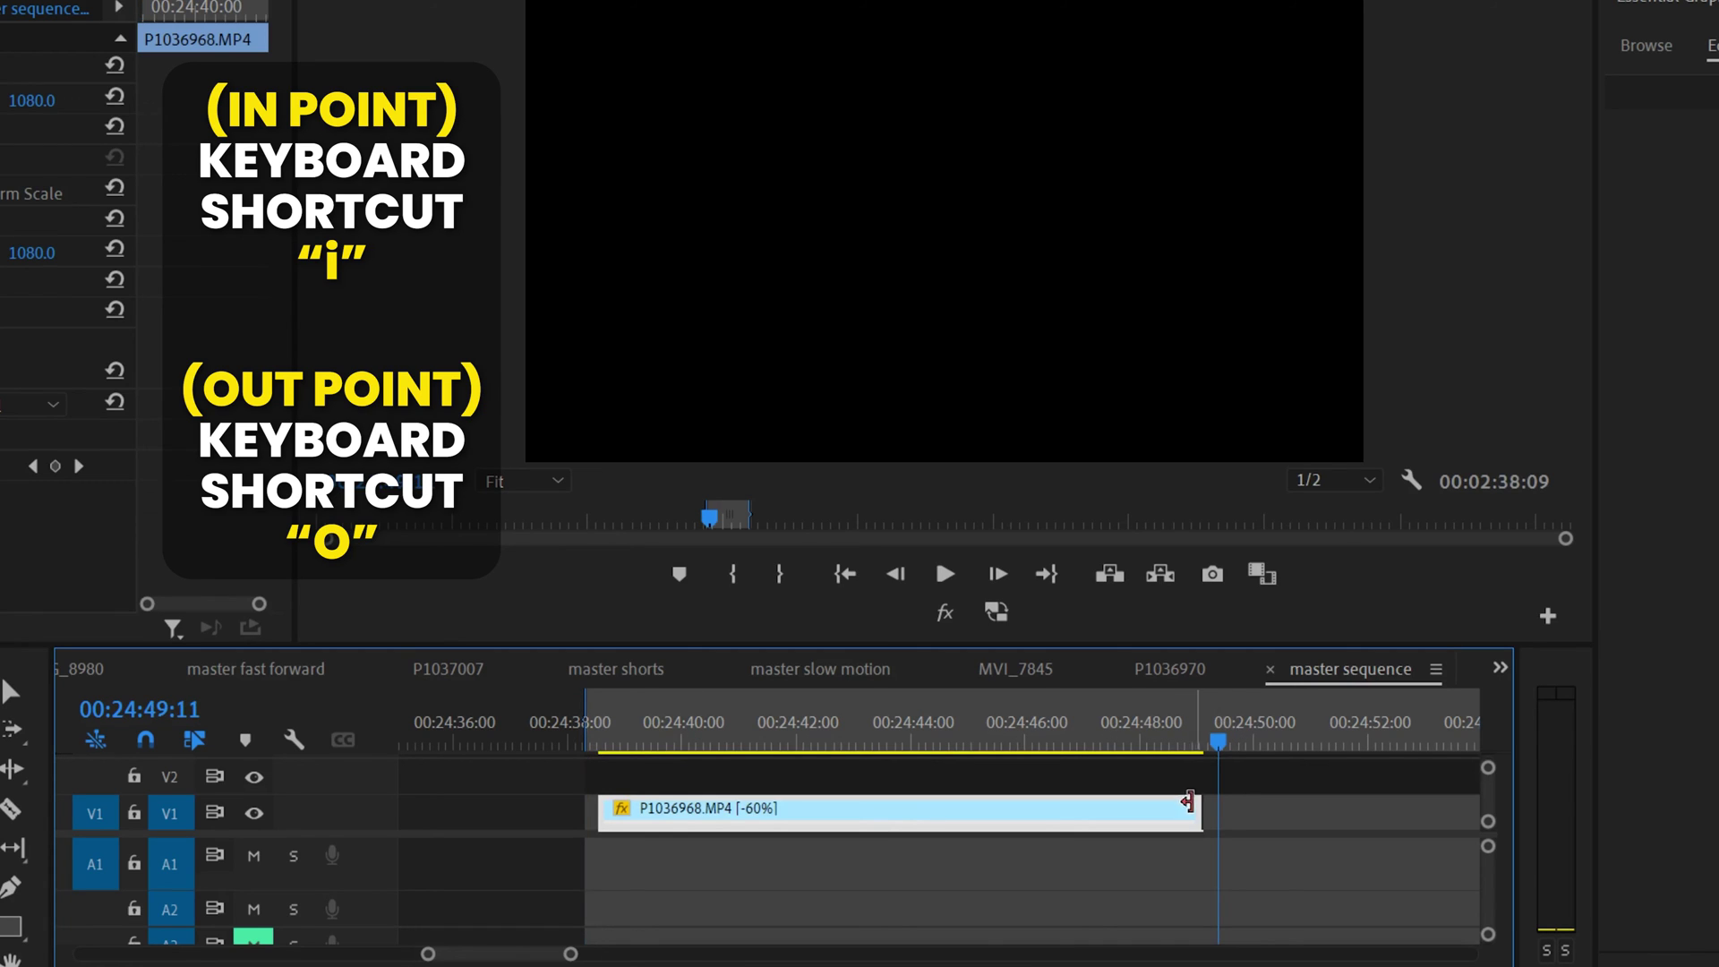
key(o)
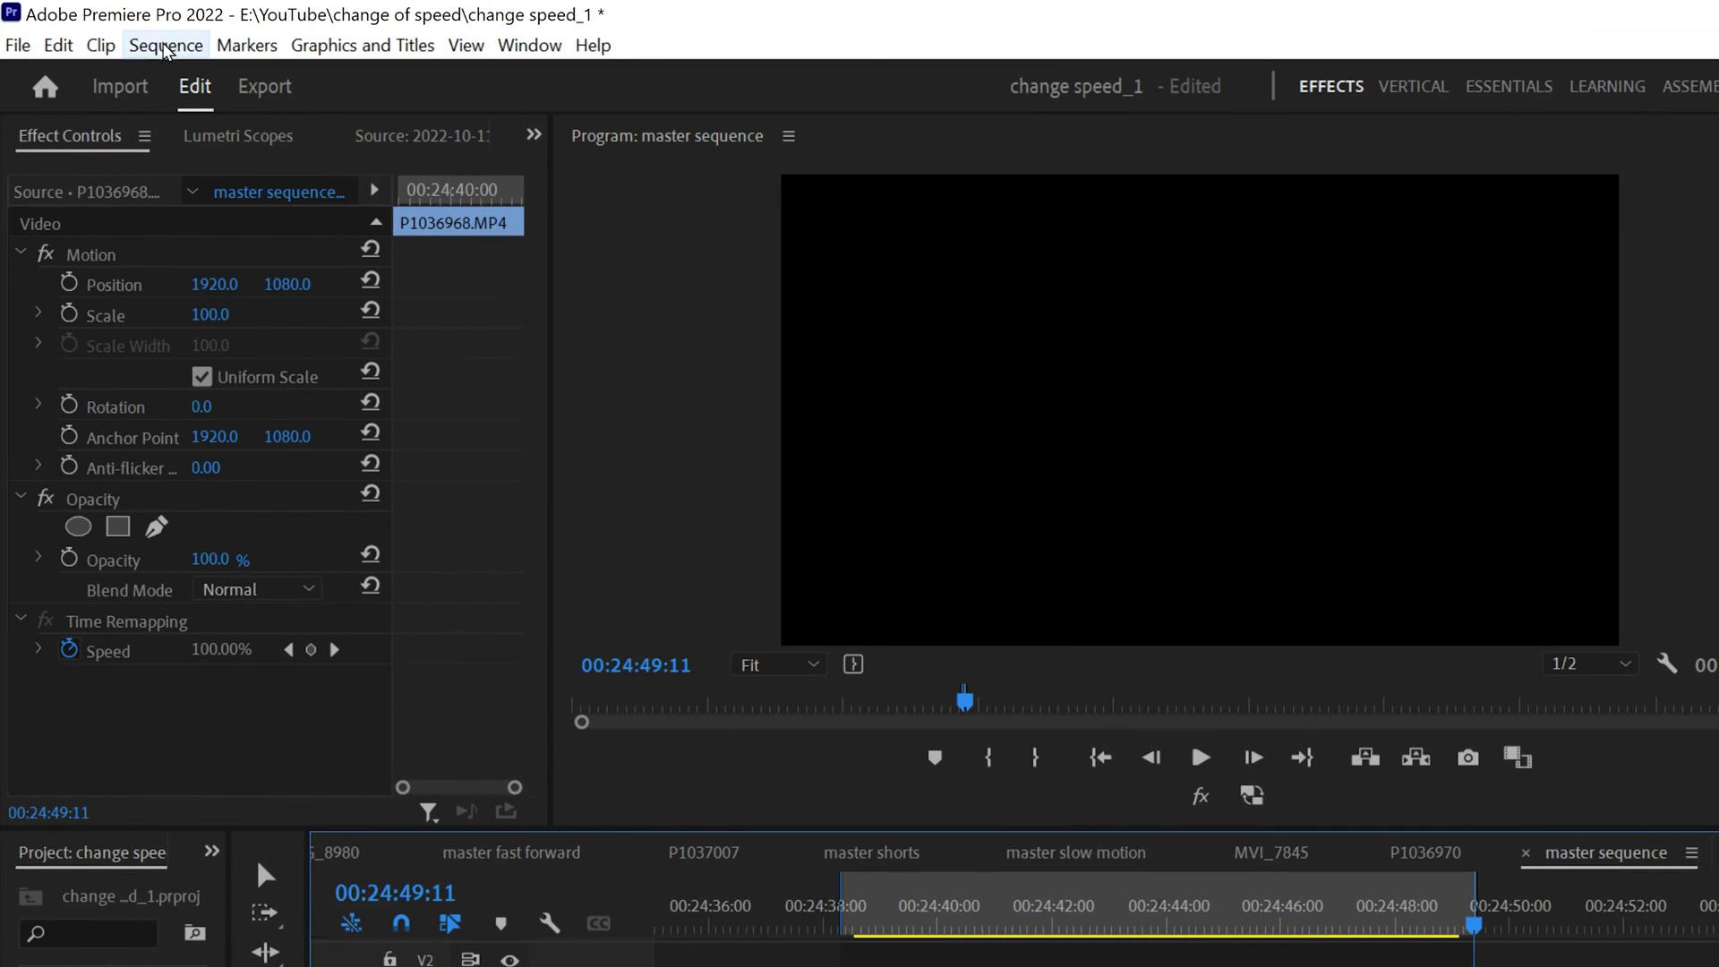
click(165, 46)
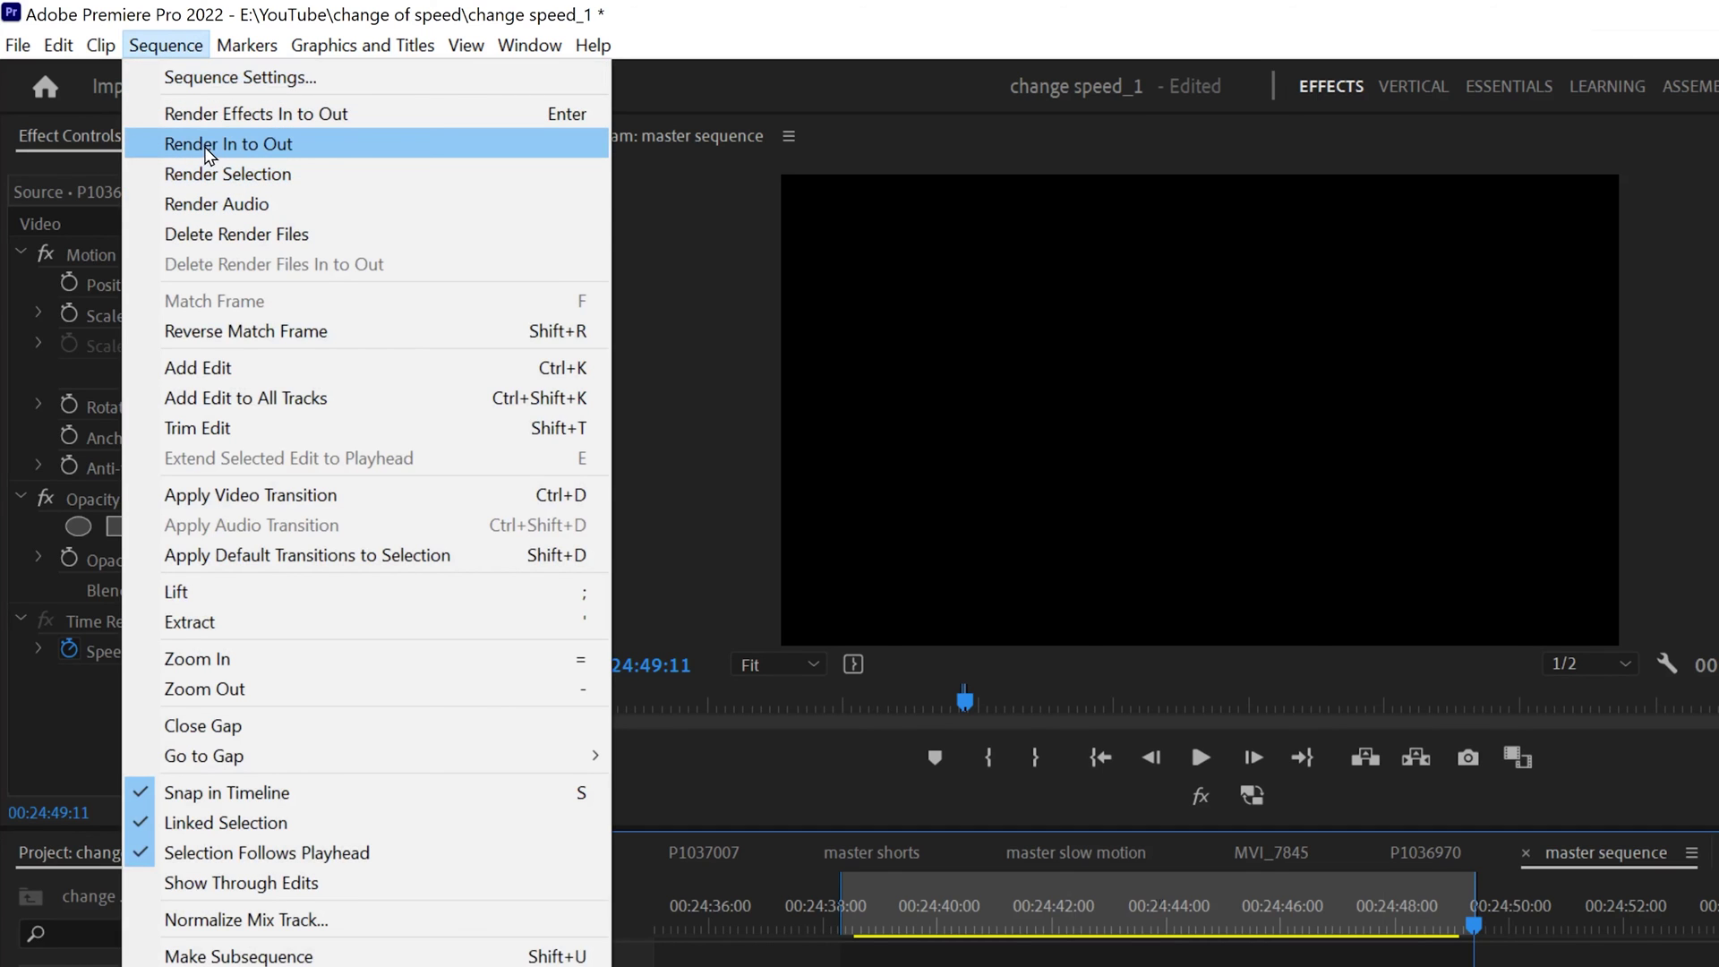
click(257, 146)
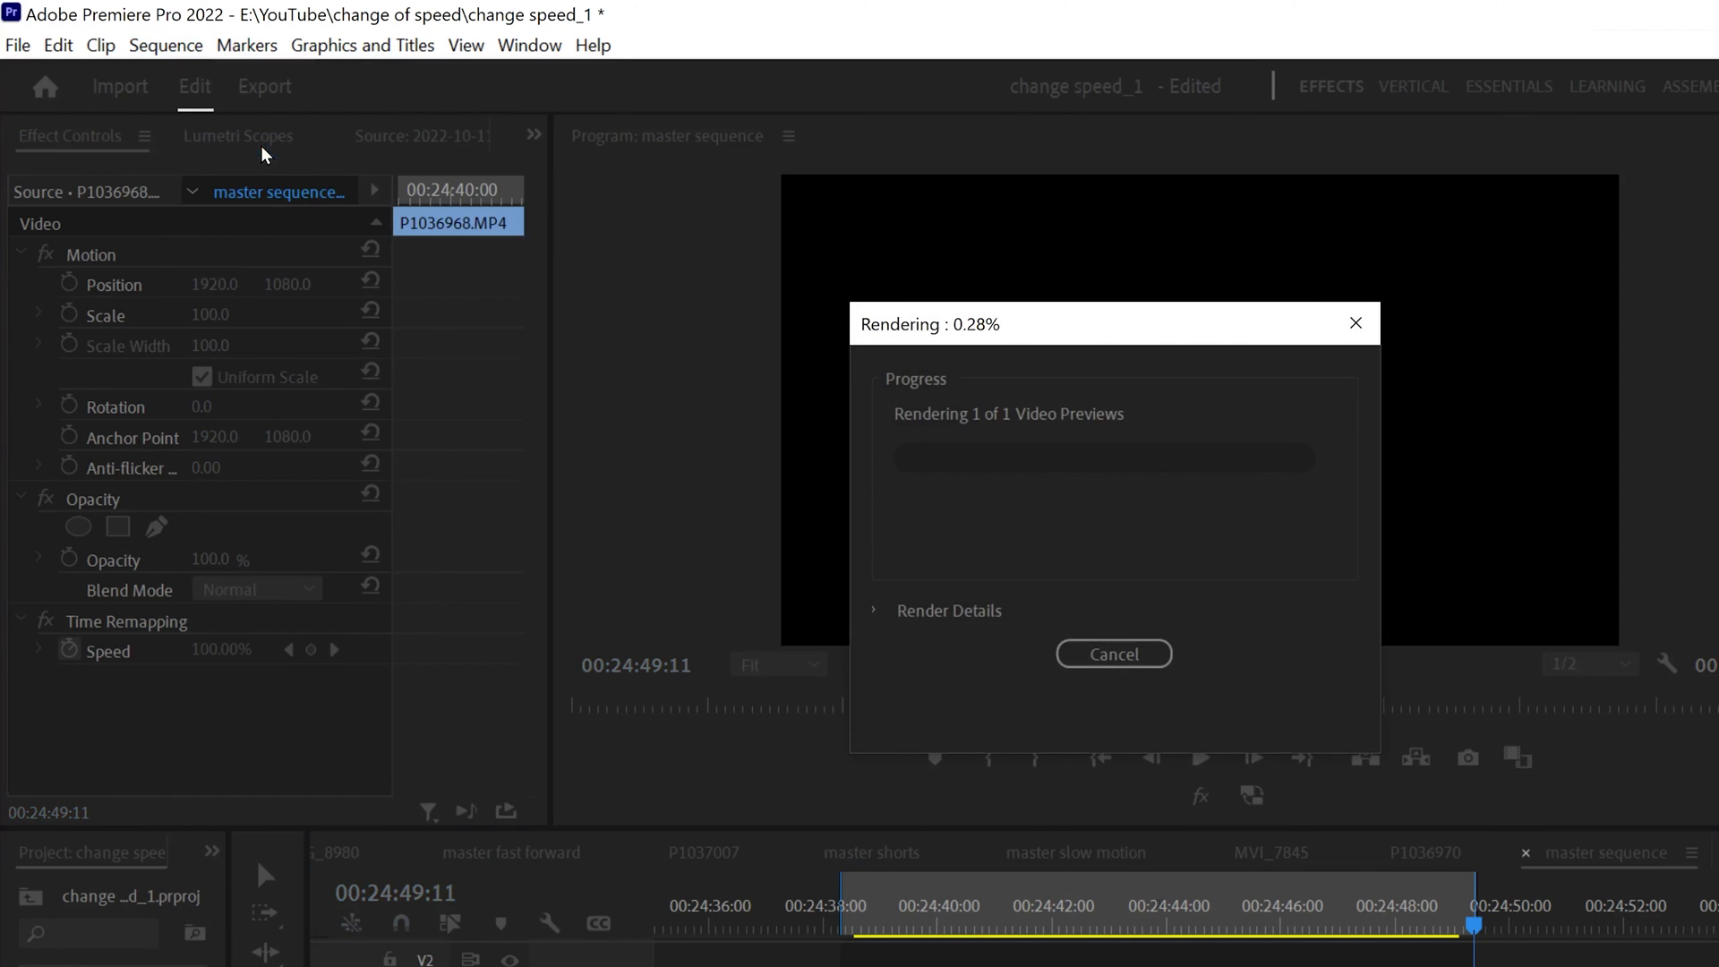